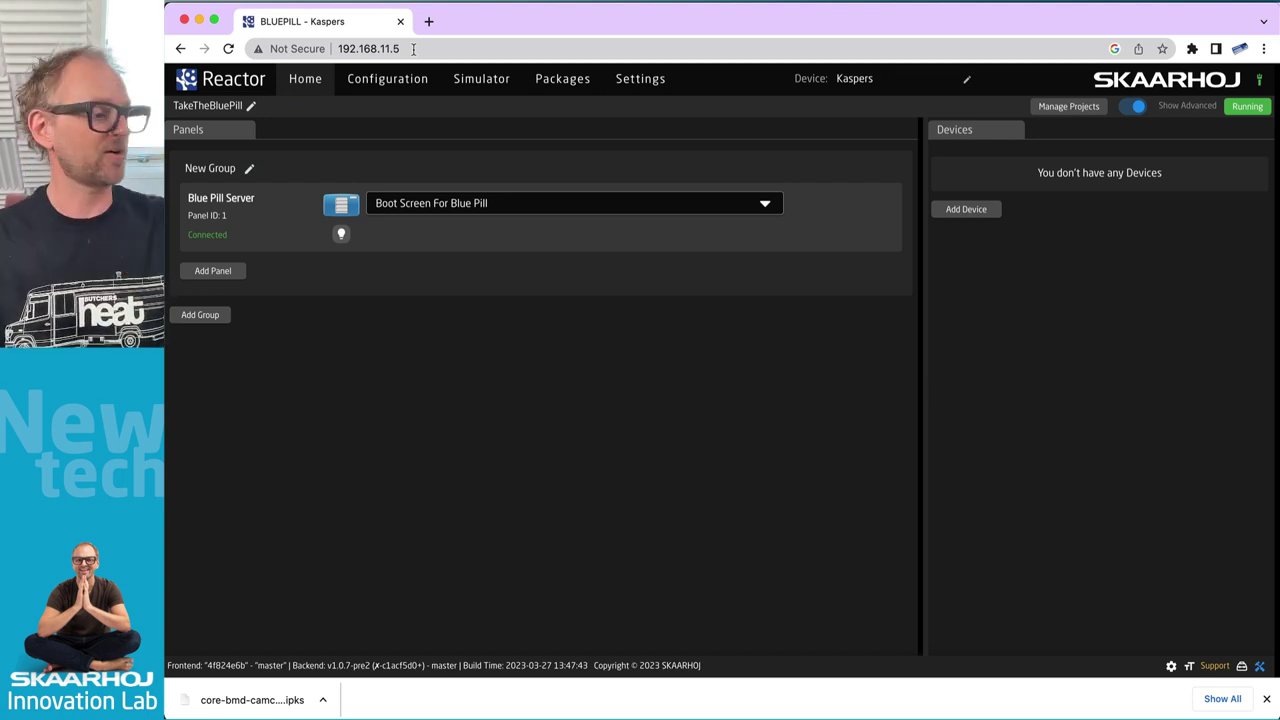
# - Add the discovered SK_E21TVS panel to New Group and open its controller layout in the configuration view
pyautogui.click(212, 271)
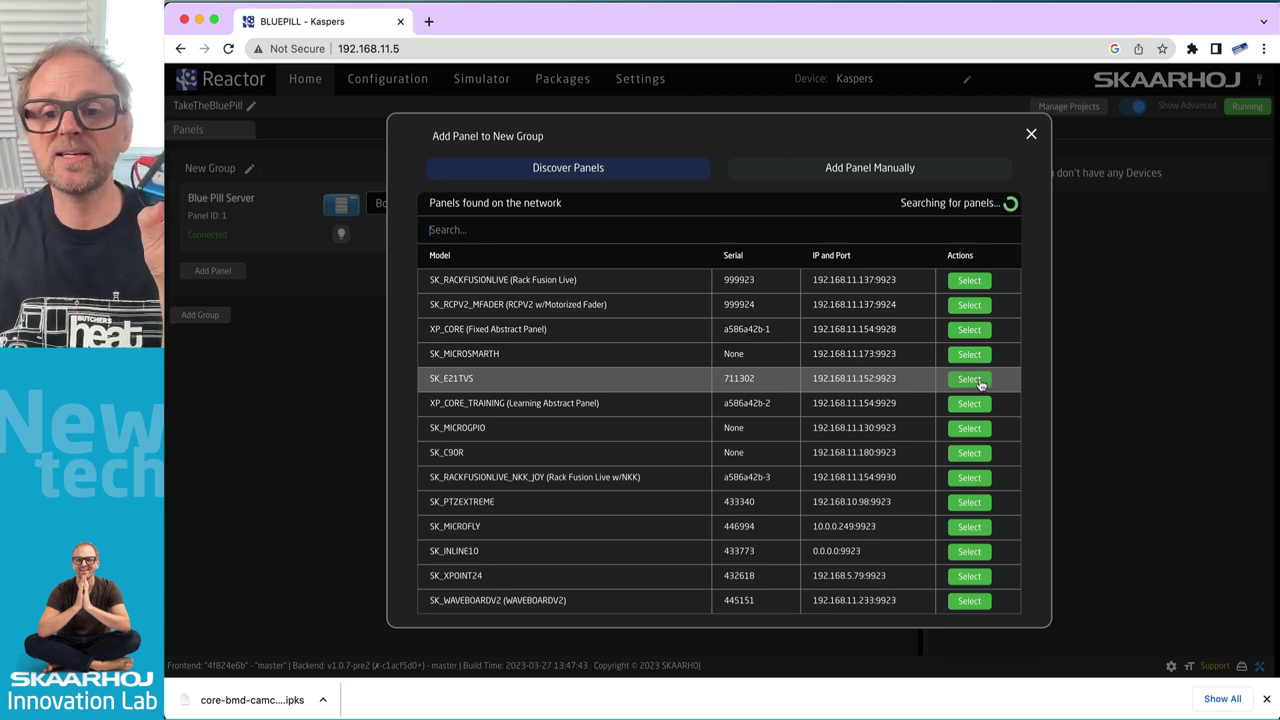
pyautogui.click(967, 381)
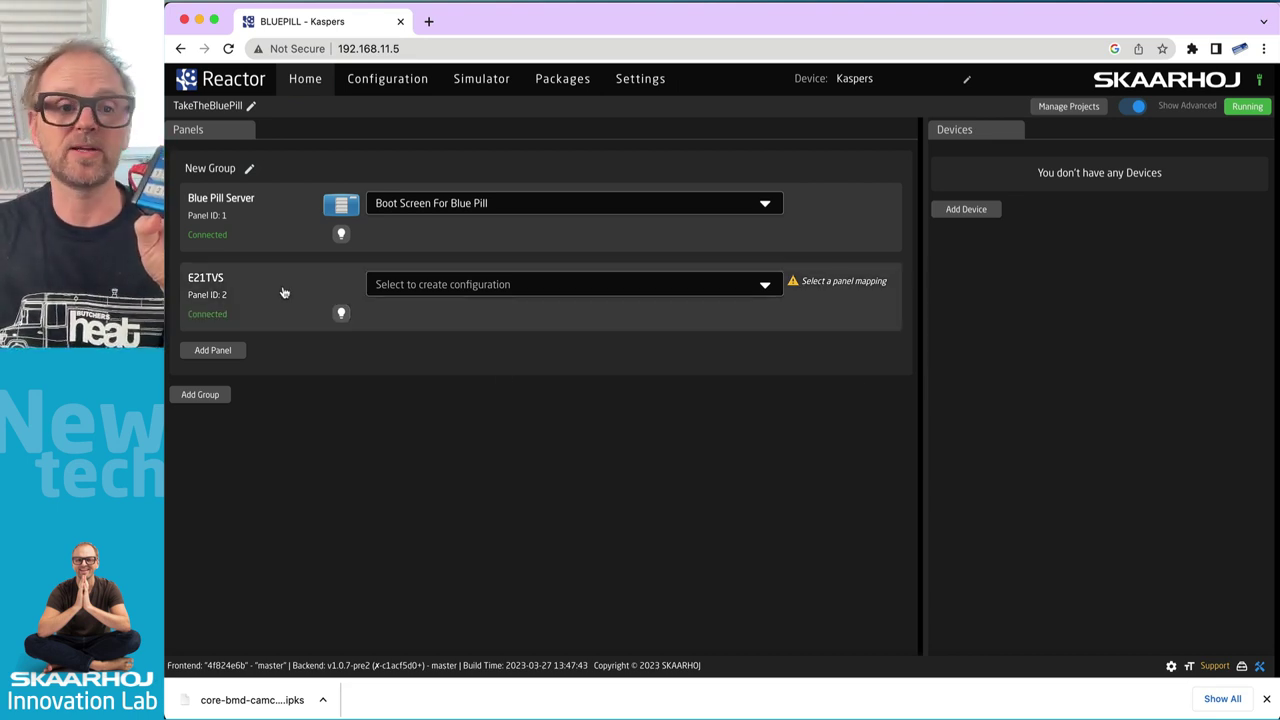
pyautogui.click(385, 79)
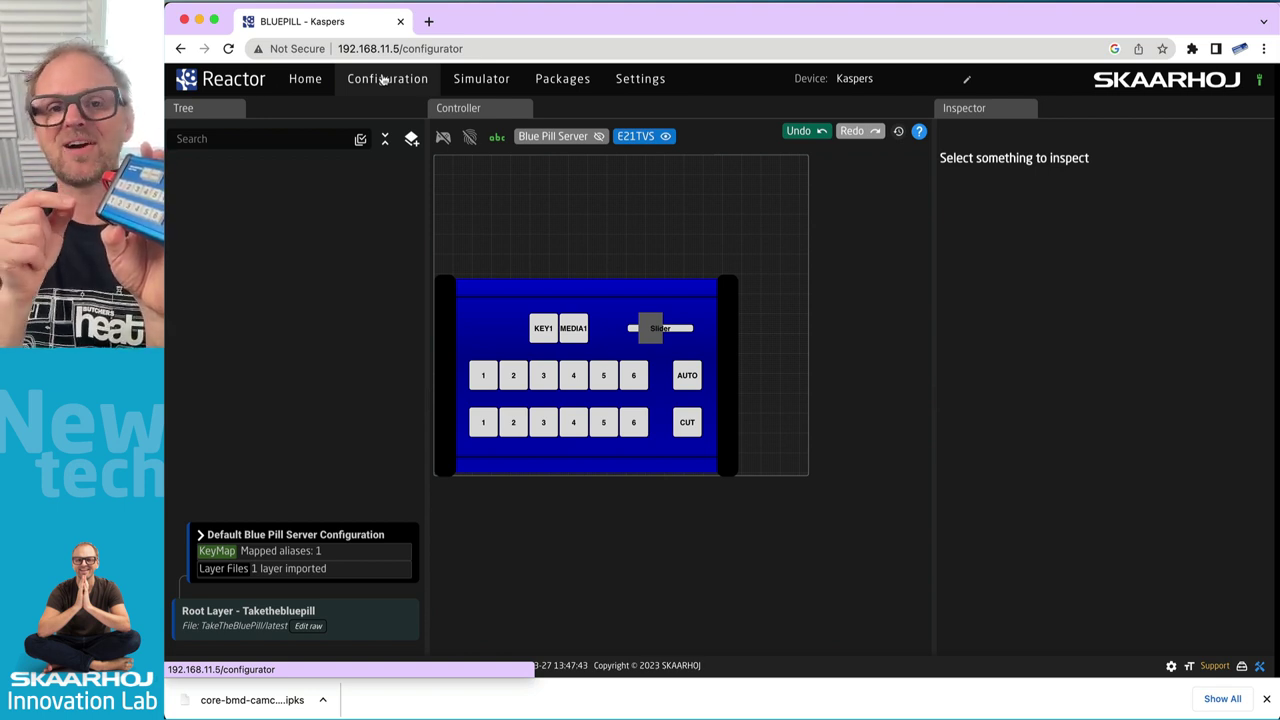
# - Create a root-layer behavior for the E21TVS's upper-row button 1, and select the slider and MEDIA1 components for inspection
pyautogui.click(484, 379)
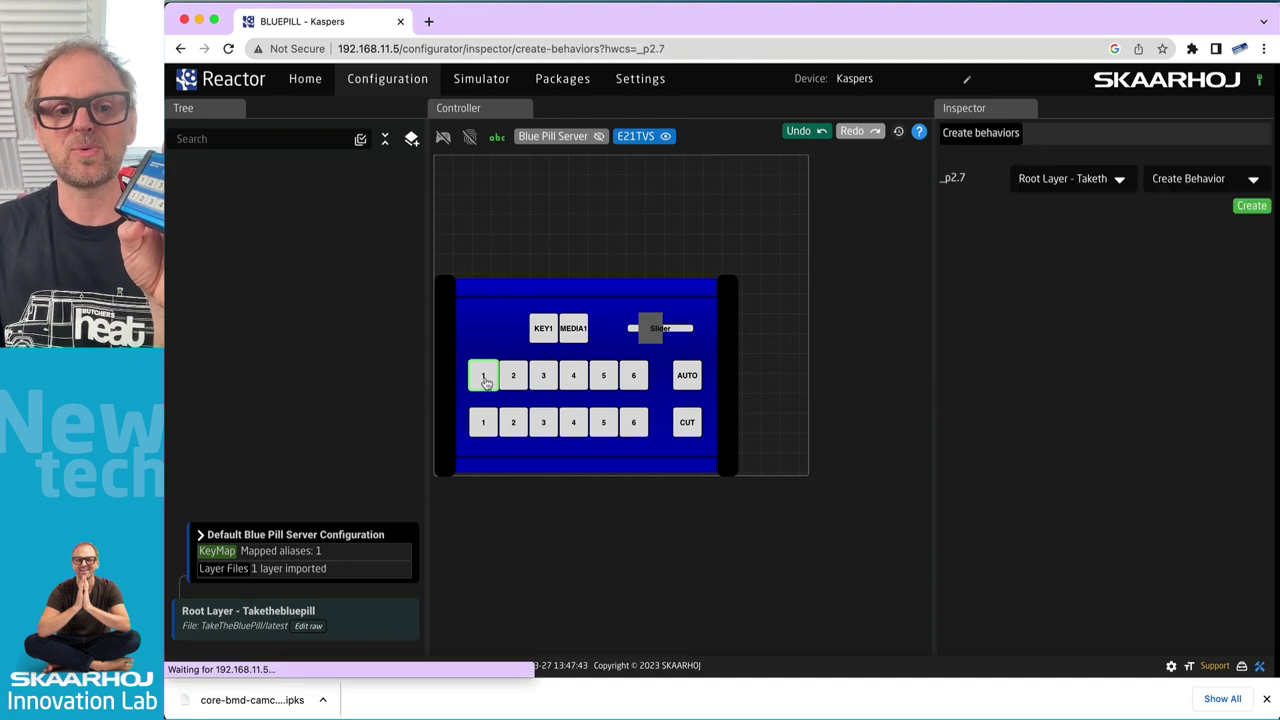
pyautogui.click(1252, 206)
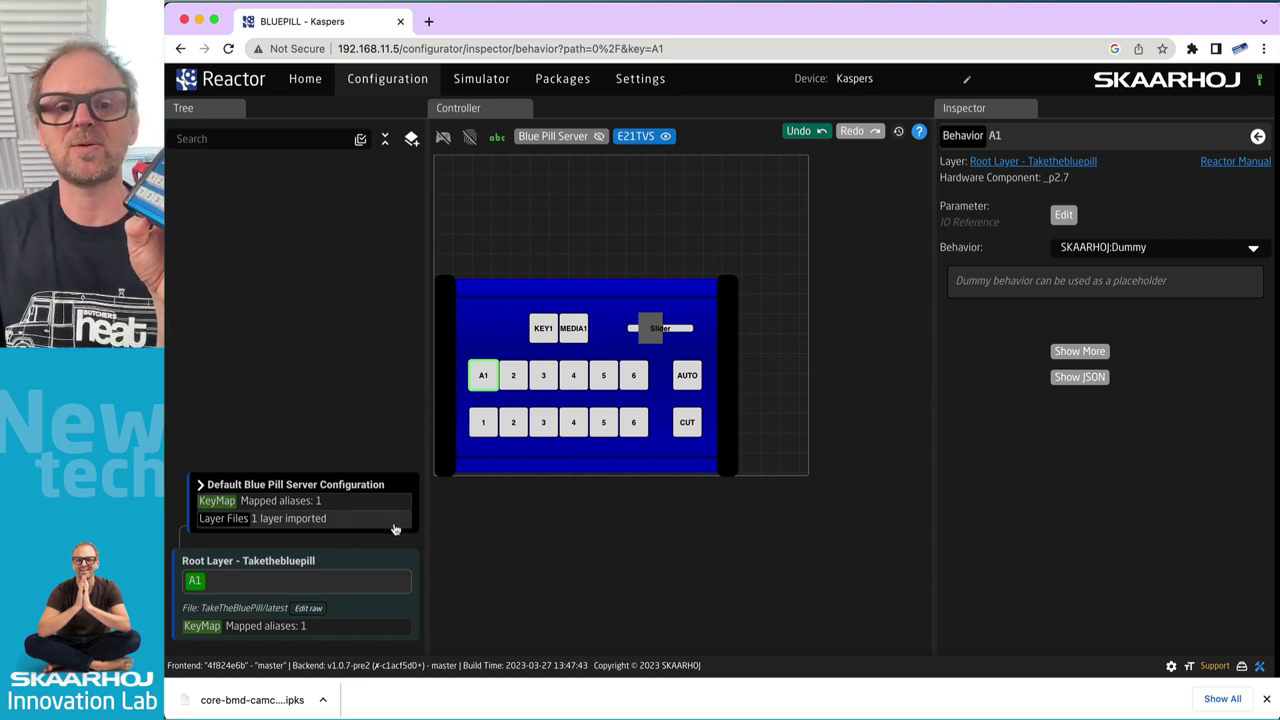
pyautogui.click(660, 328)
pyautogui.click(573, 333)
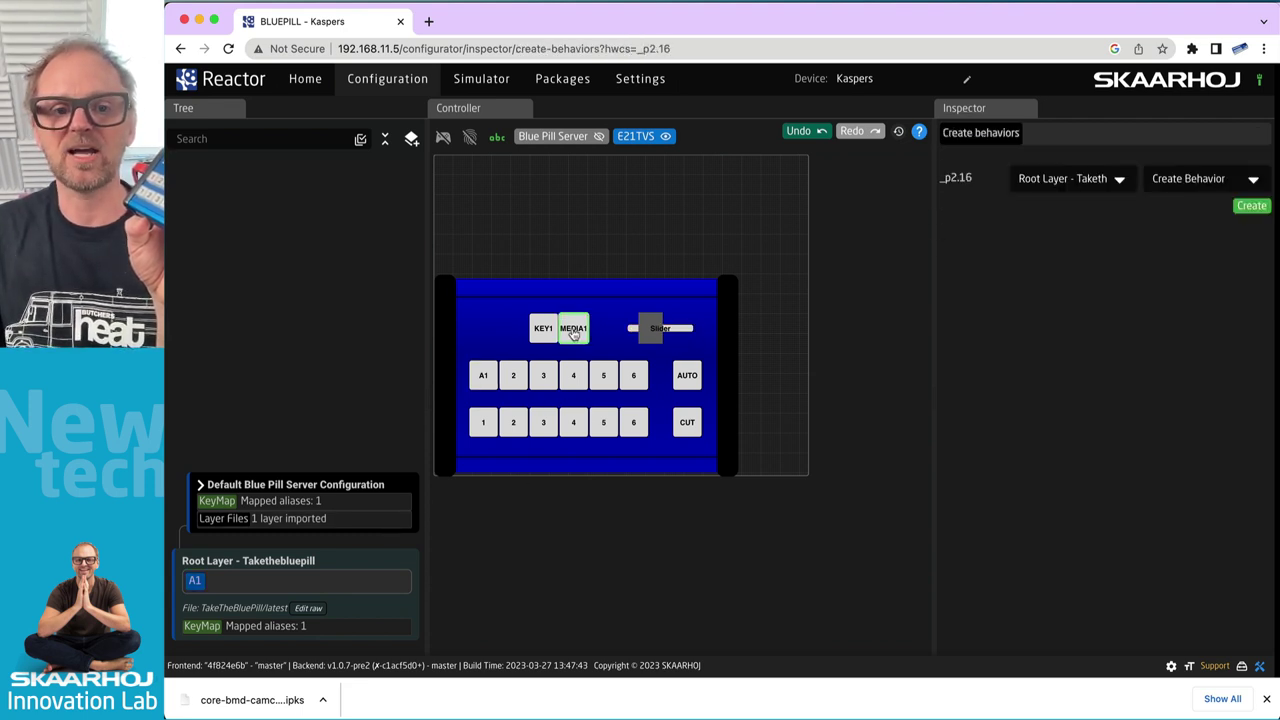
pyautogui.scroll(5, 590, 400)
pyautogui.scroll(-5, 600, 407)
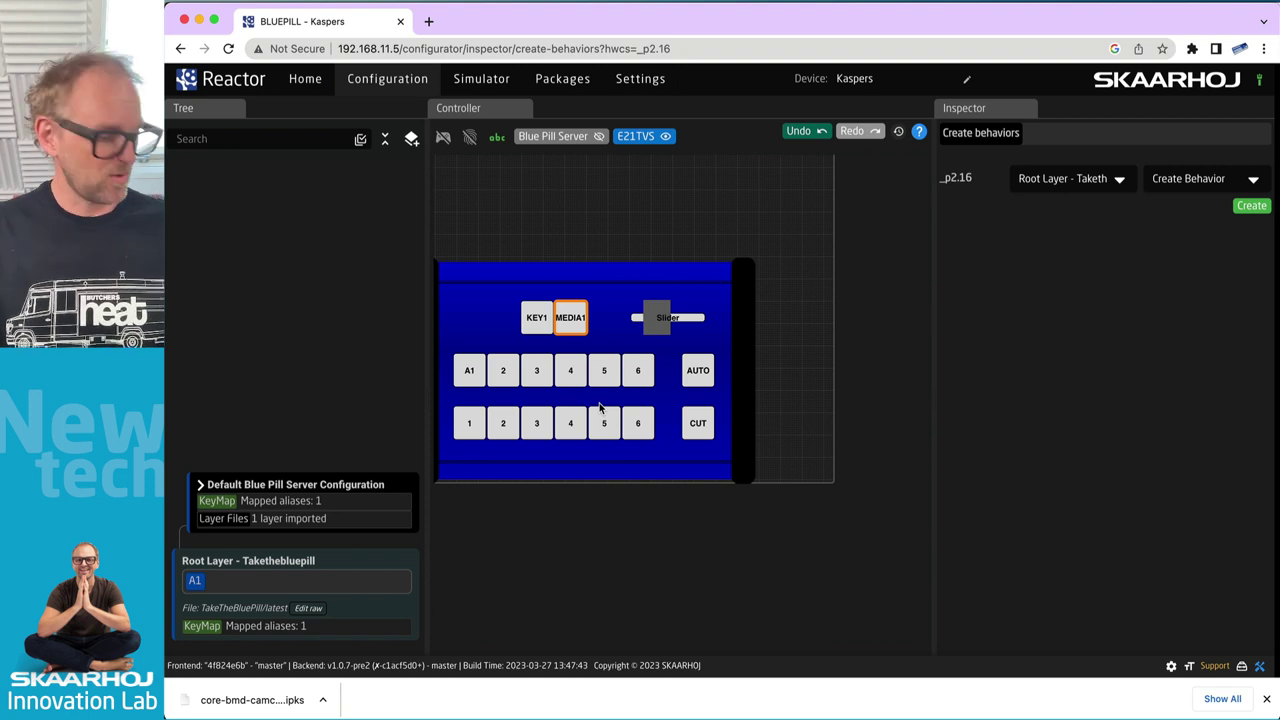
# - Switch to SKAARHOJUpdater and open the online configuration of the USB-connected E21-TVS
pyautogui.moveTo(605, 693)
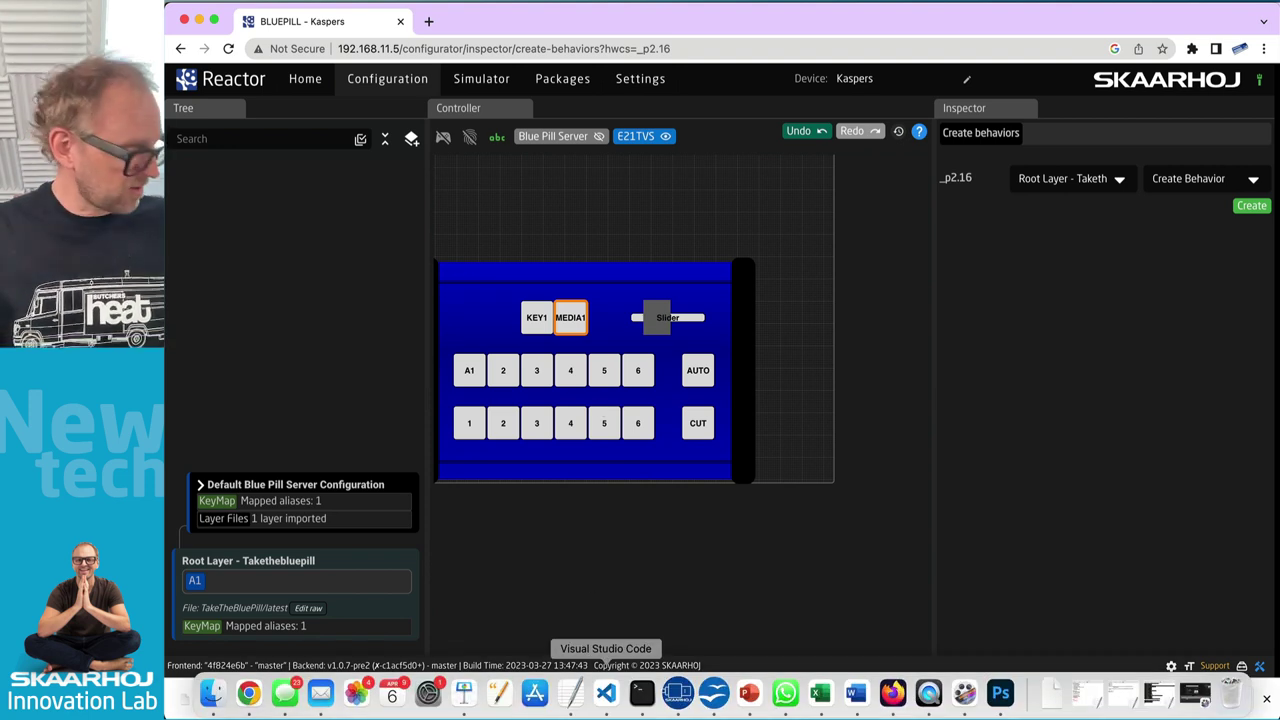
pyautogui.click(677, 694)
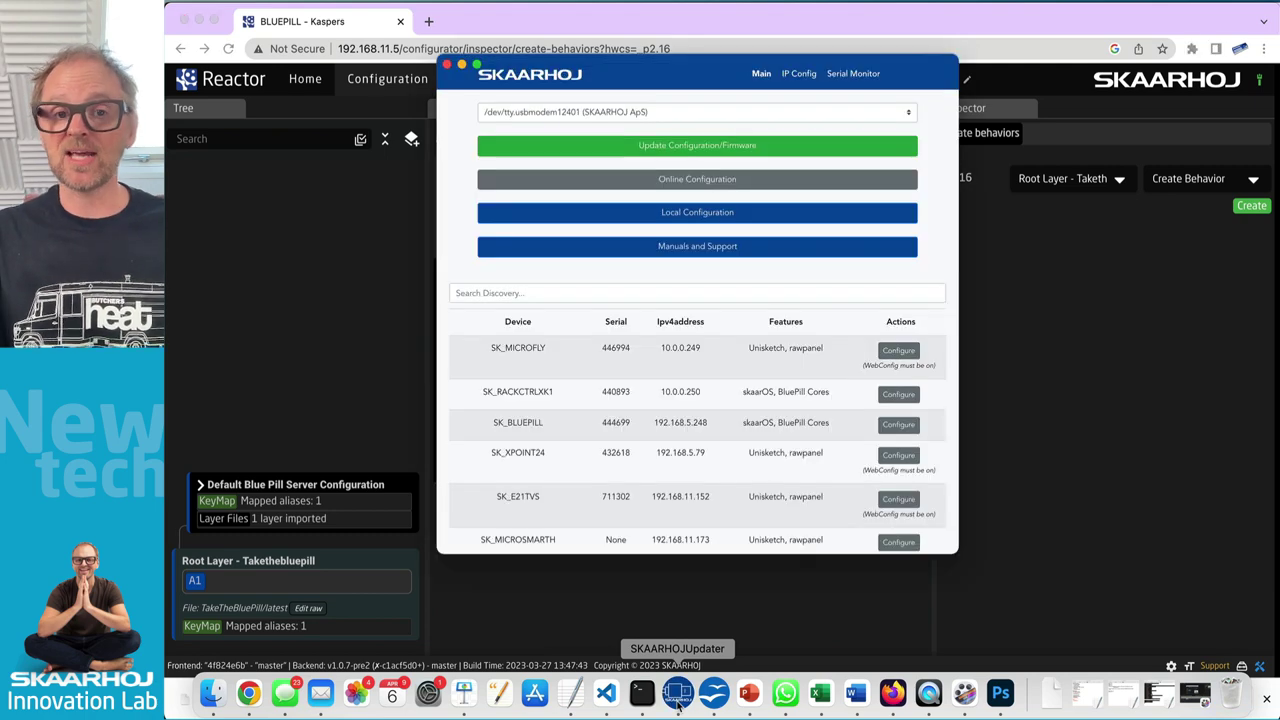
pyautogui.click(686, 185)
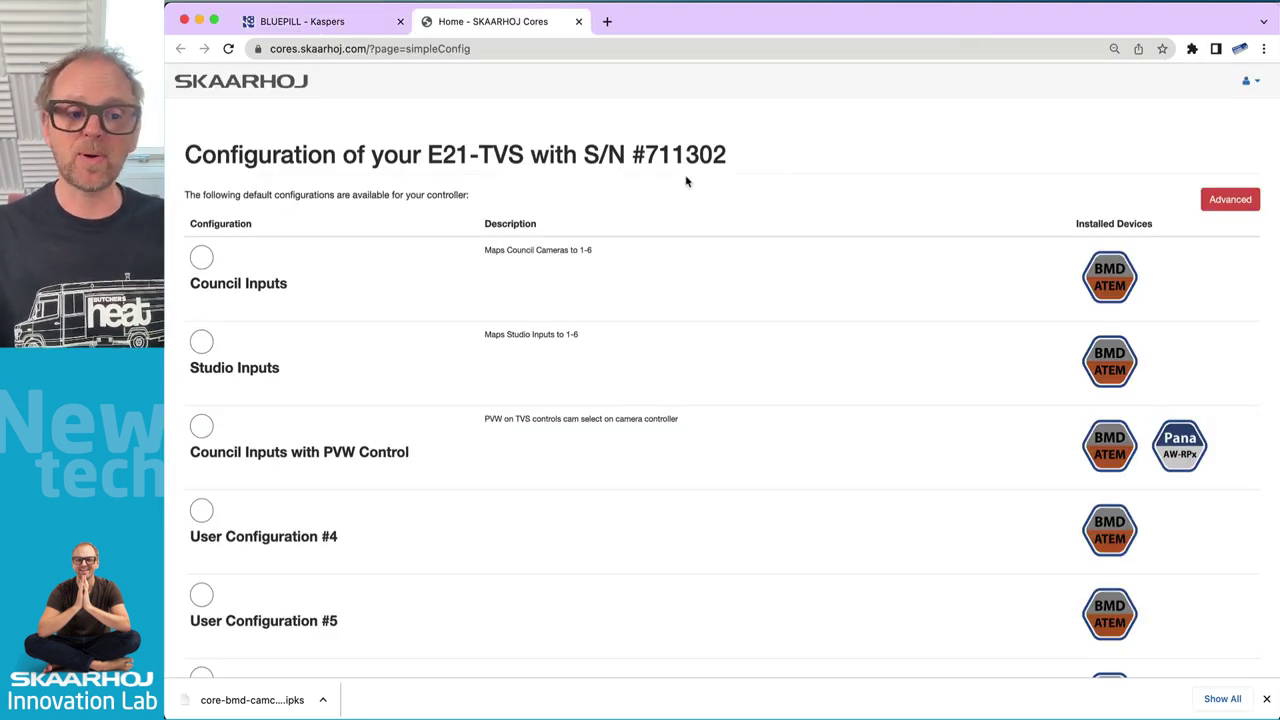
# - Review the E21-TVS's available configurations, including Raw for Blue Pill, and its network and device settings
pyautogui.scroll(-5, 634, 443)
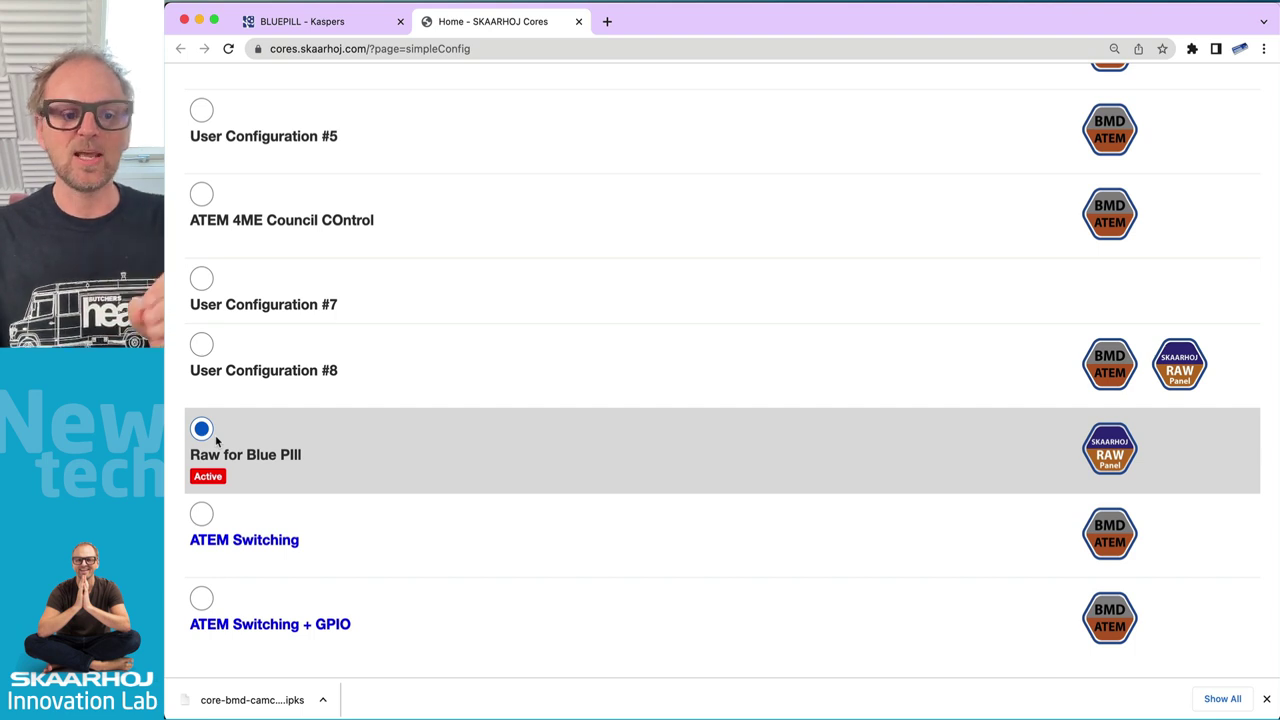
pyautogui.scroll(-2, 216, 440)
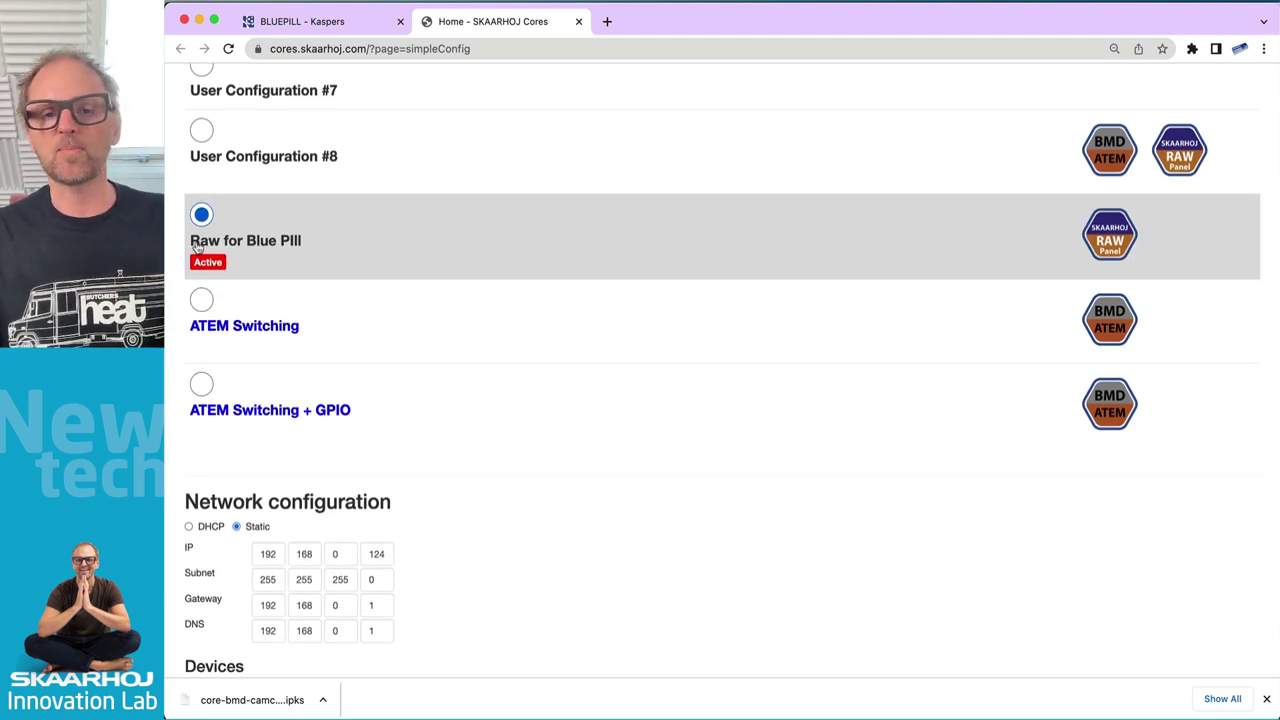
pyautogui.scroll(-1, 514, 523)
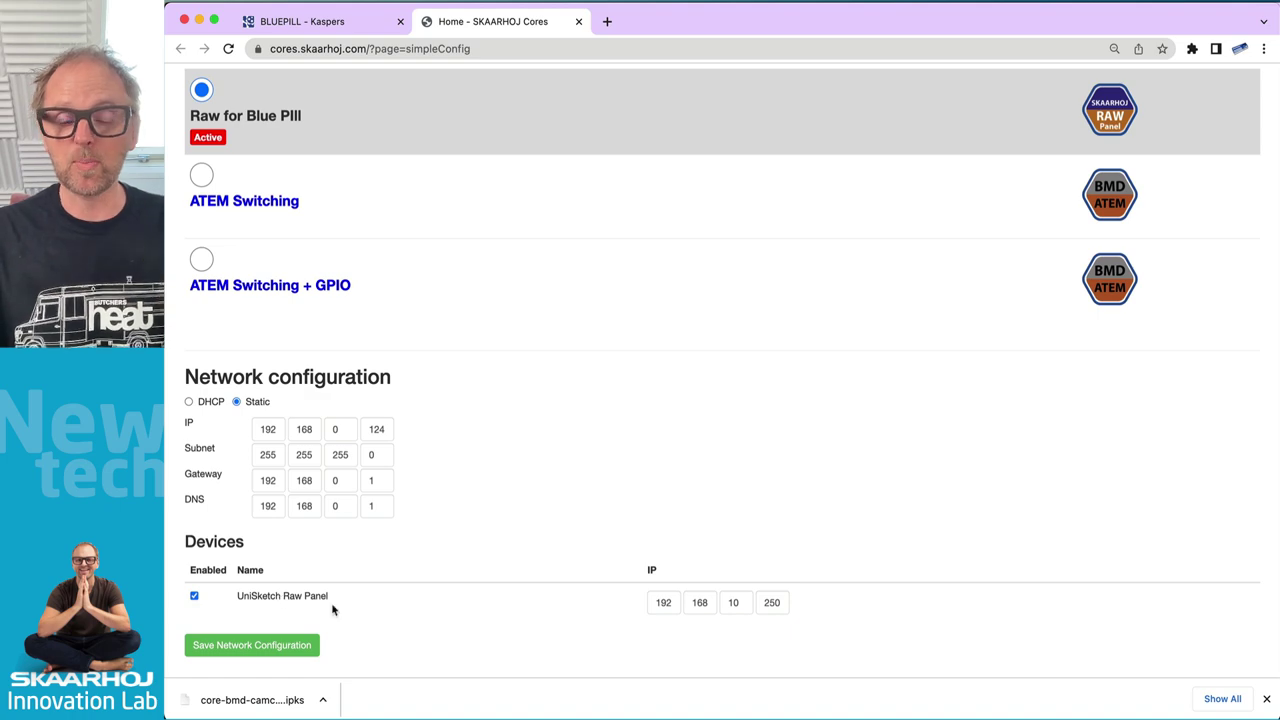
pyautogui.scroll(1, 373, 610)
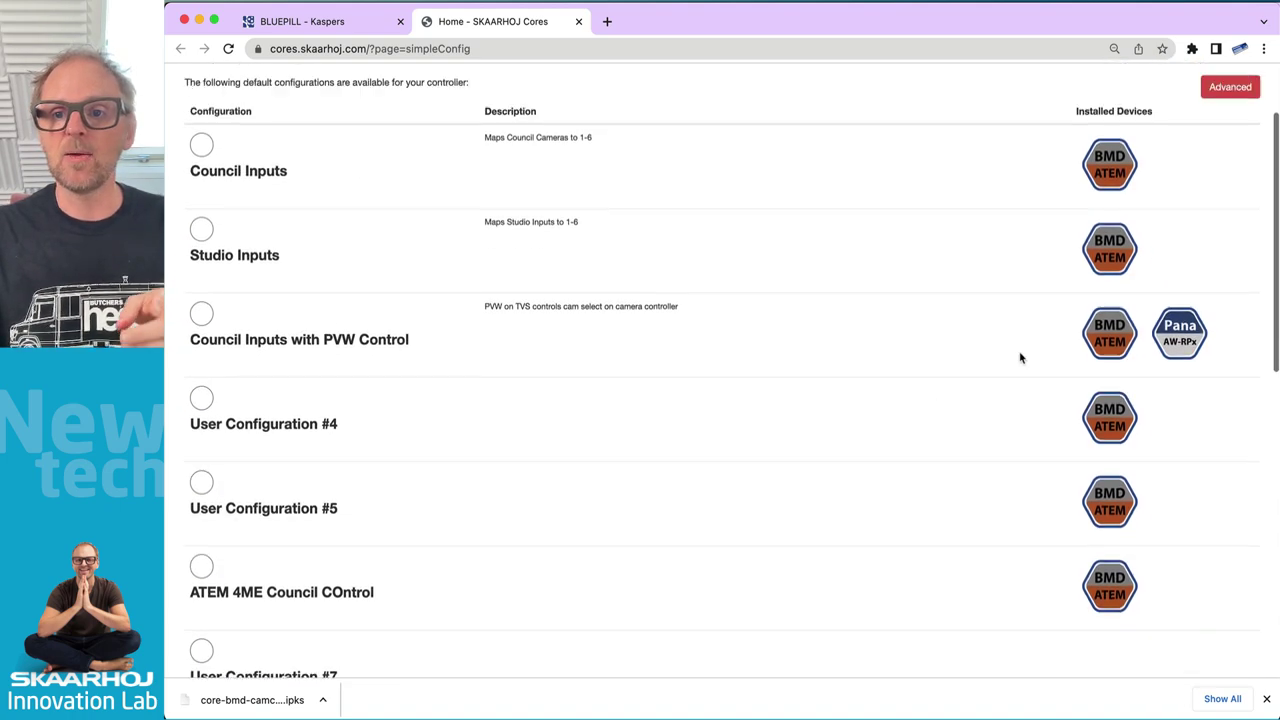
pyautogui.scroll(3, 1020, 357)
# - Open the advanced controller configuration of the E21-TVS and expand the configuration of all hardware components
pyautogui.click(1230, 199)
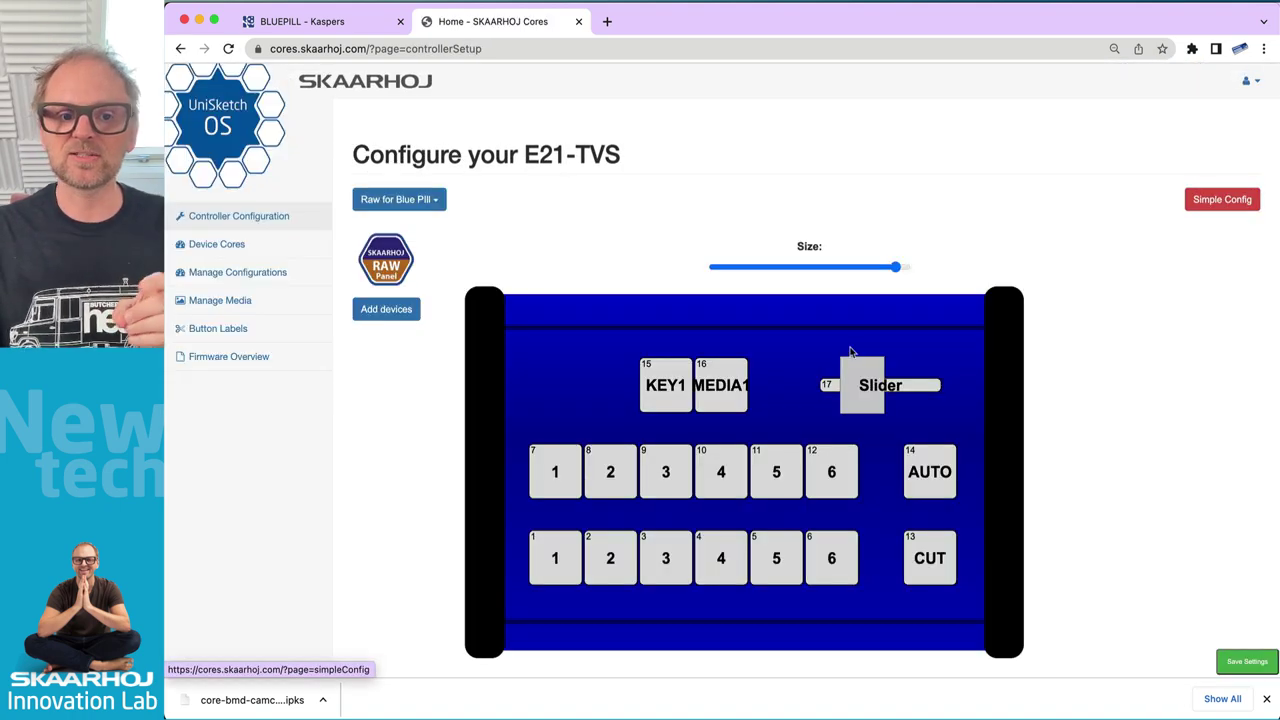
pyautogui.scroll(-3, 837, 383)
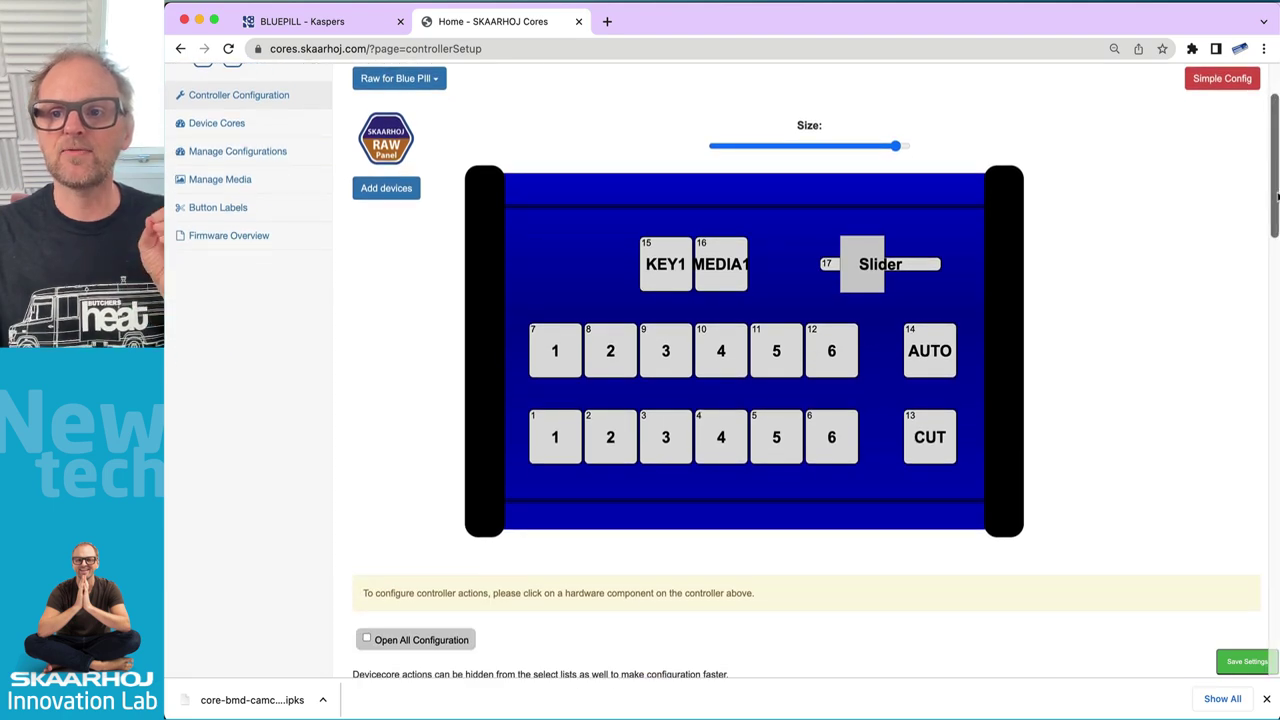
pyautogui.scroll(-5, 1200, 240)
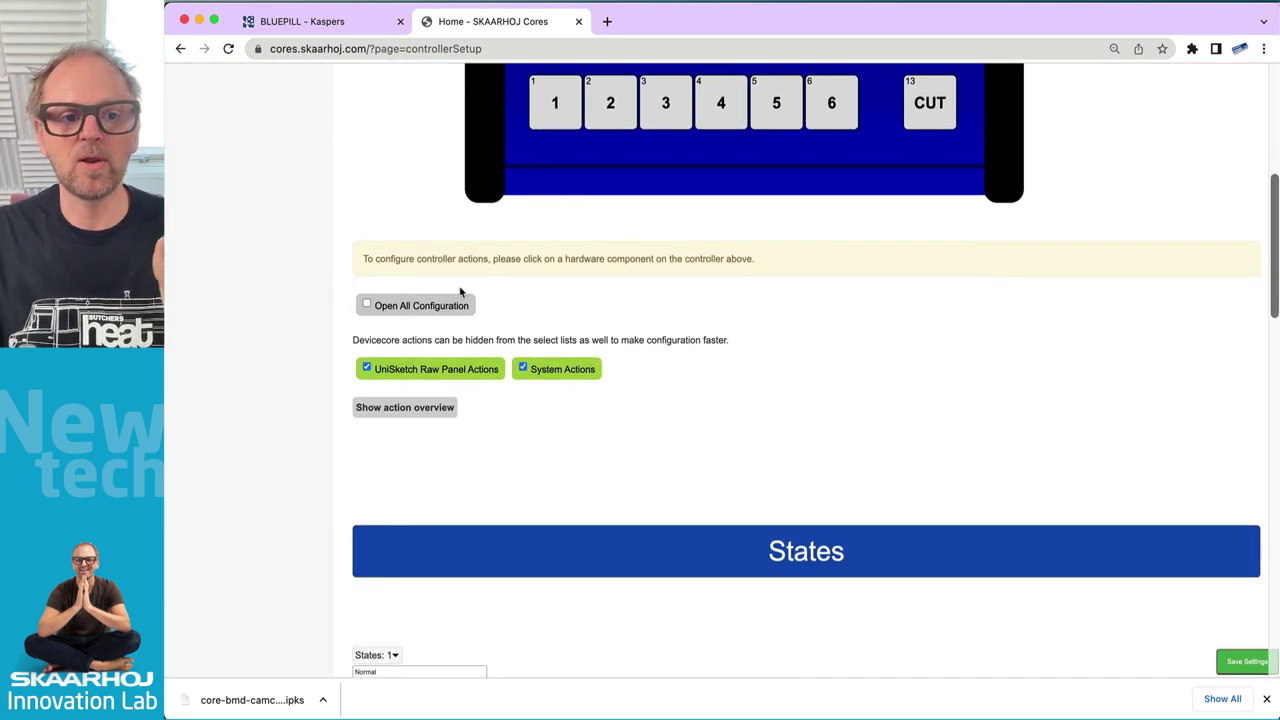
pyautogui.click(411, 311)
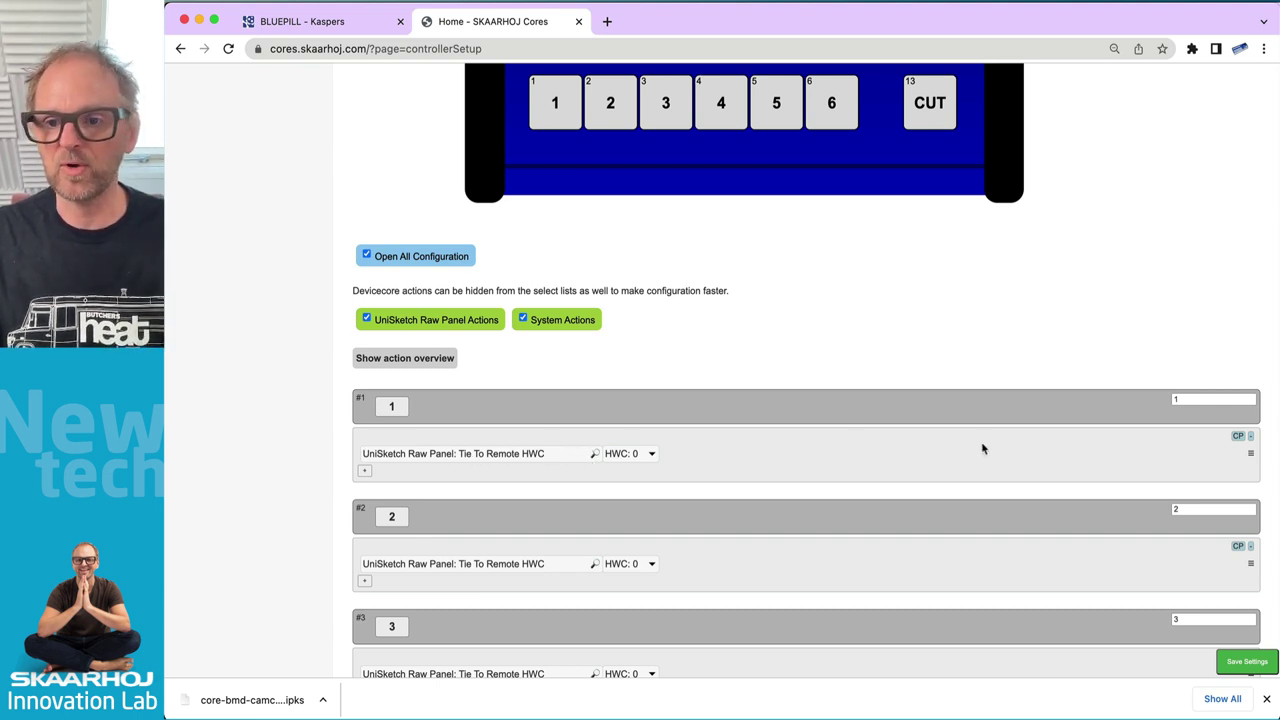
# - Examine the components' raw panel actions, the device core options and the controller IP settings, and switch back to SKAARHOJUpdater
pyautogui.scroll(-3, 1071, 378)
pyautogui.scroll(-9, 1071, 378)
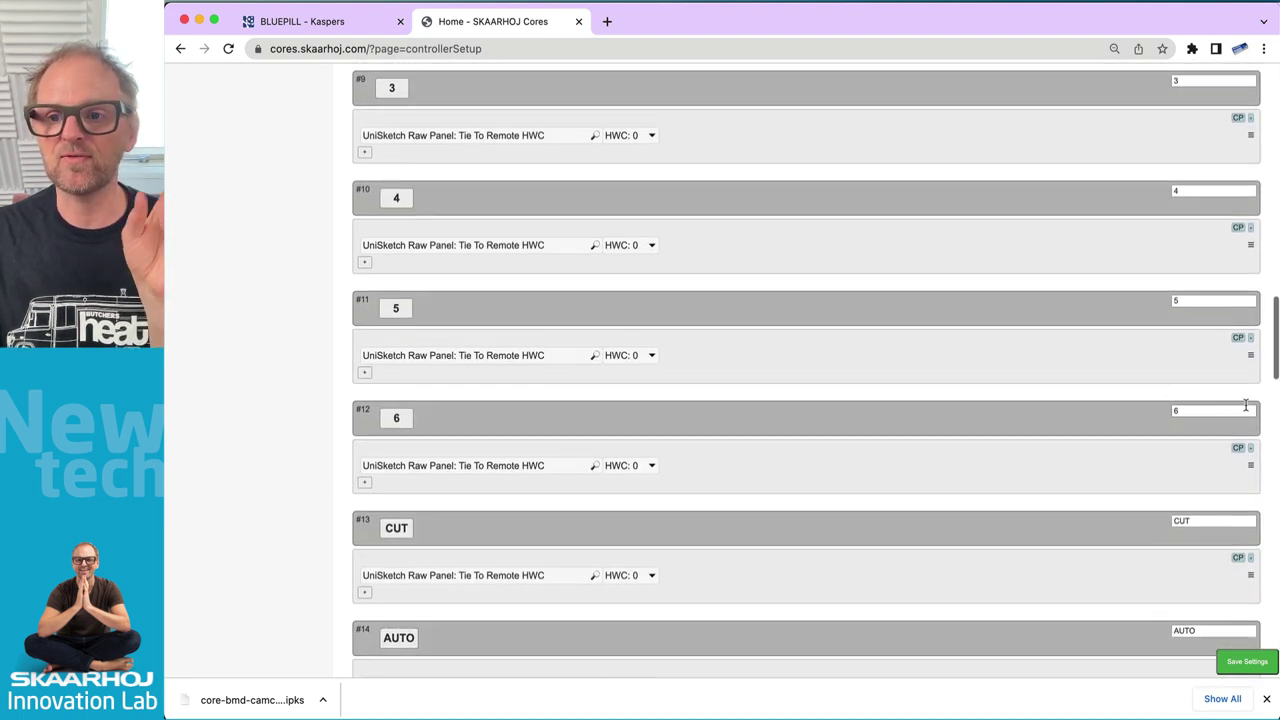
pyautogui.moveTo(1276, 342); pyautogui.dragTo(1229, 433)
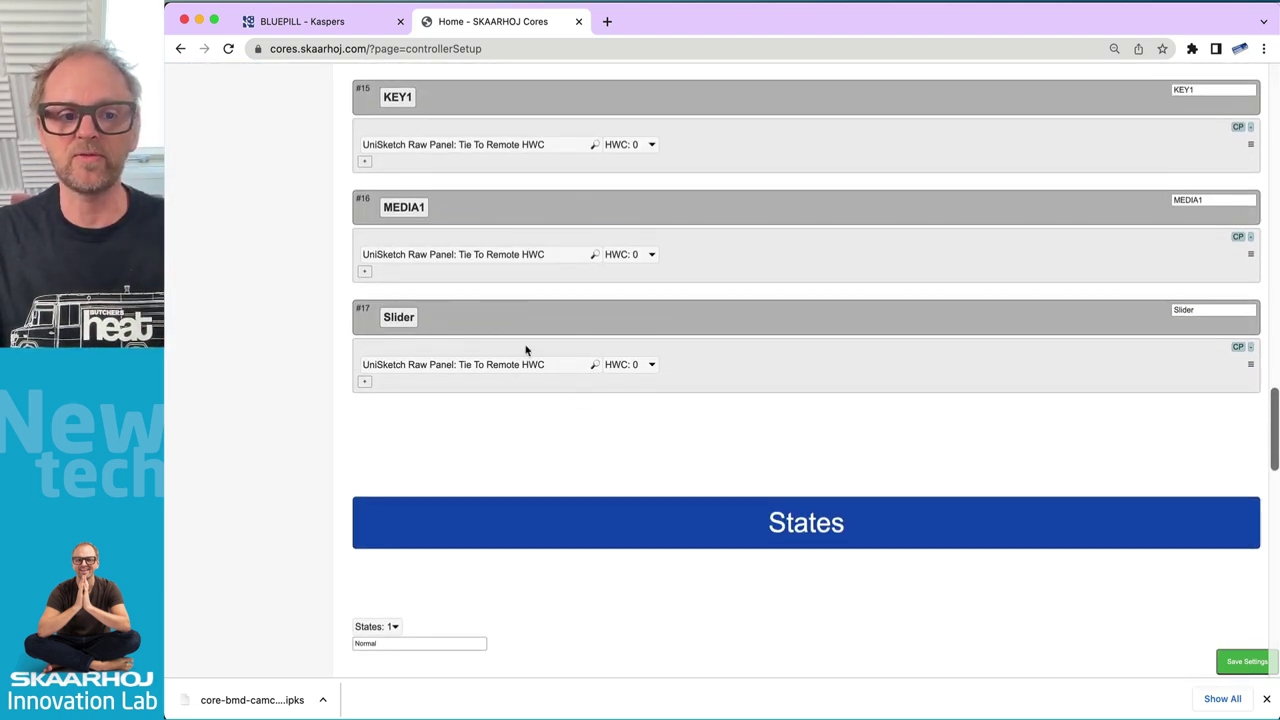
pyautogui.scroll(-6, 537, 483)
pyautogui.scroll(-4, 545, 492)
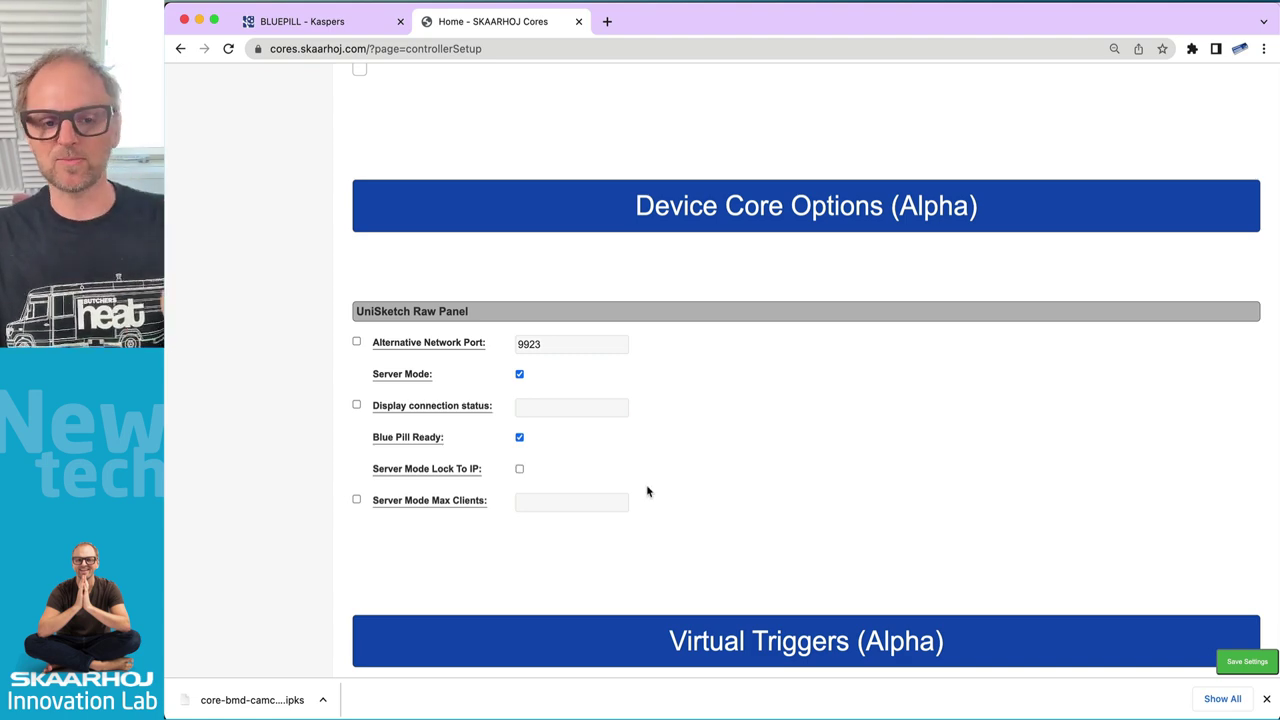
pyautogui.scroll(-4, 650, 492)
pyautogui.scroll(-3, 676, 506)
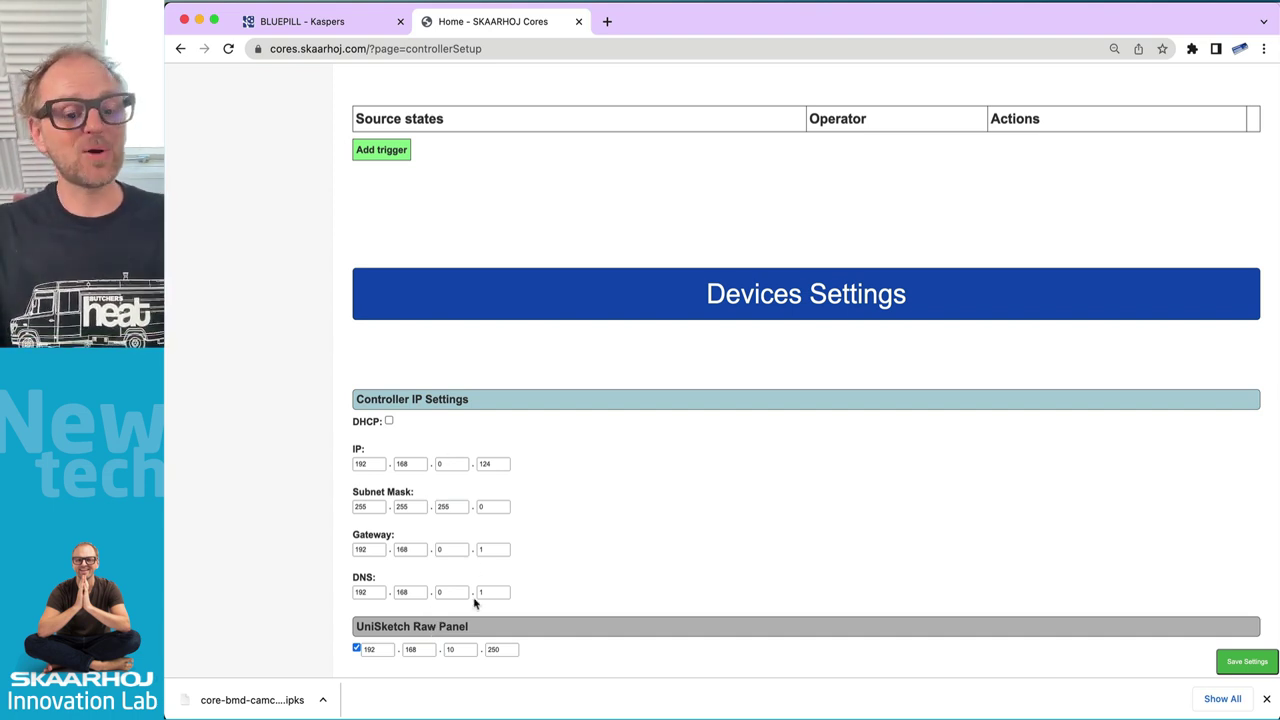
pyautogui.press('super+Tab')
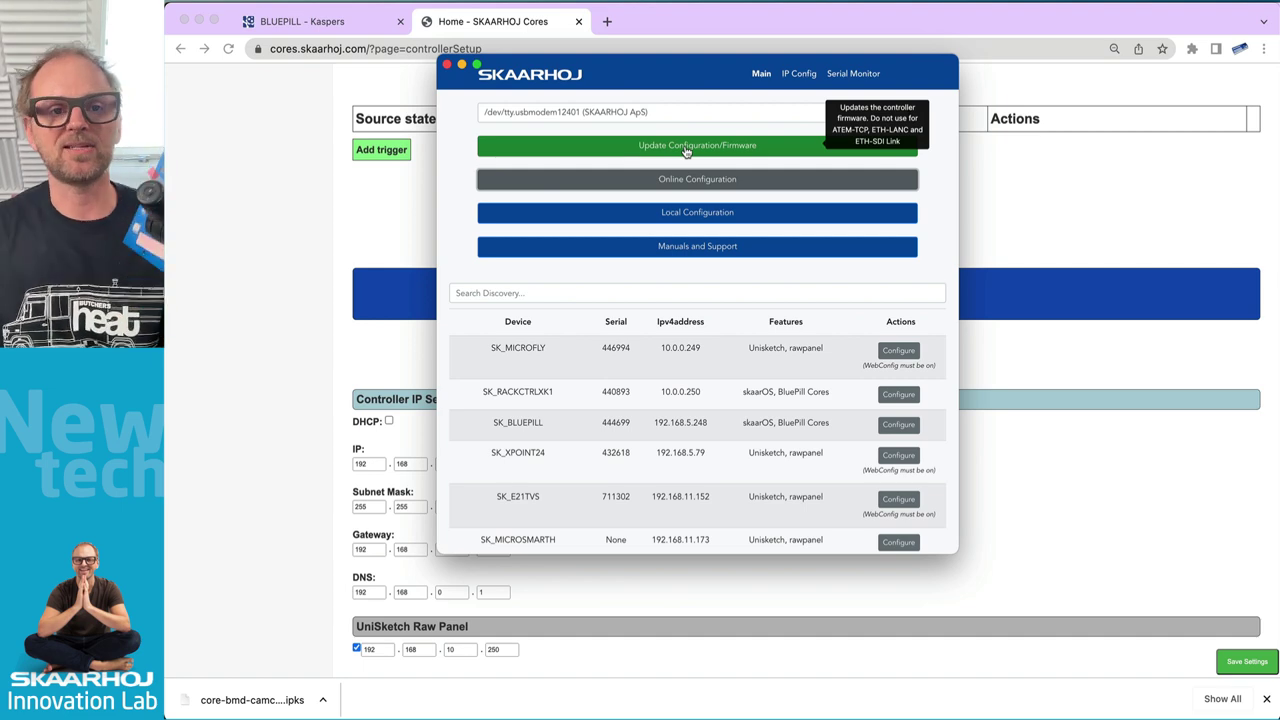
# - Return to Reactor in the browser and add the discovered SK_MICROGPIO panel to New Group
pyautogui.click(336, 24)
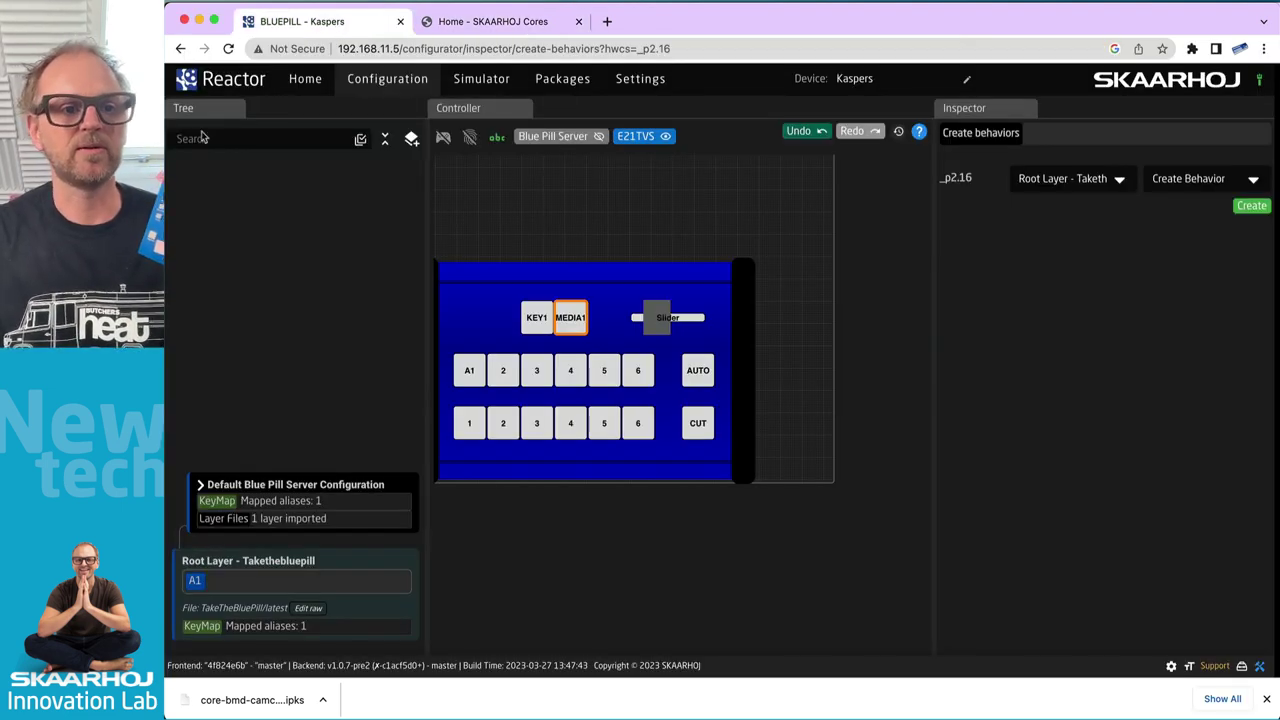
pyautogui.click(300, 88)
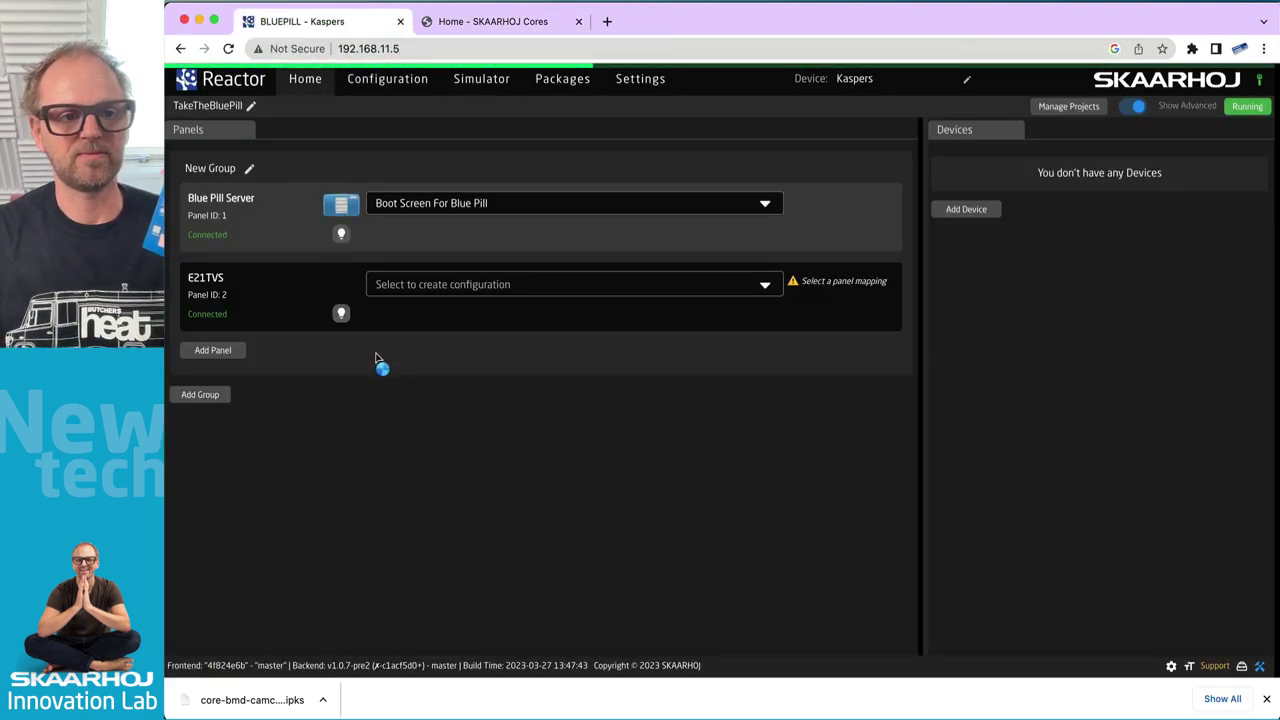
pyautogui.click(213, 349)
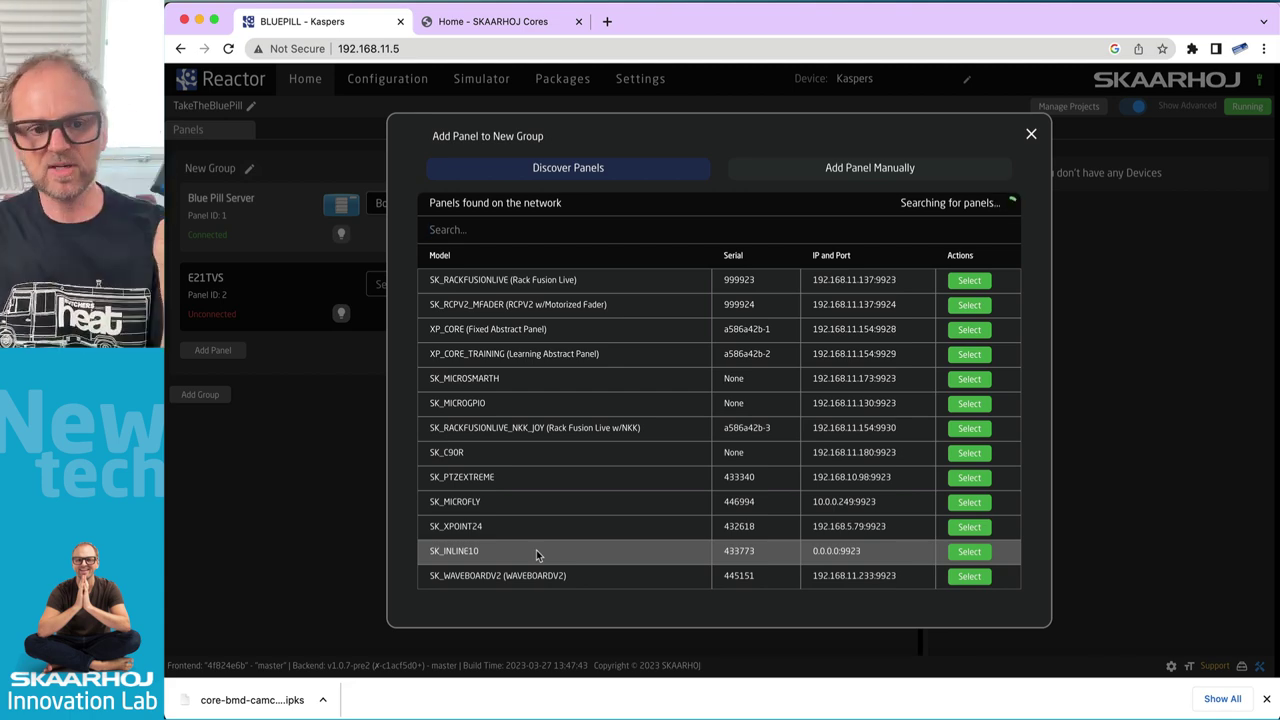
pyautogui.click(984, 404)
# - Open the controller layout and inspect the MICROGPIO's topmost input and output components, In 8 and Out 8
pyautogui.click(387, 78)
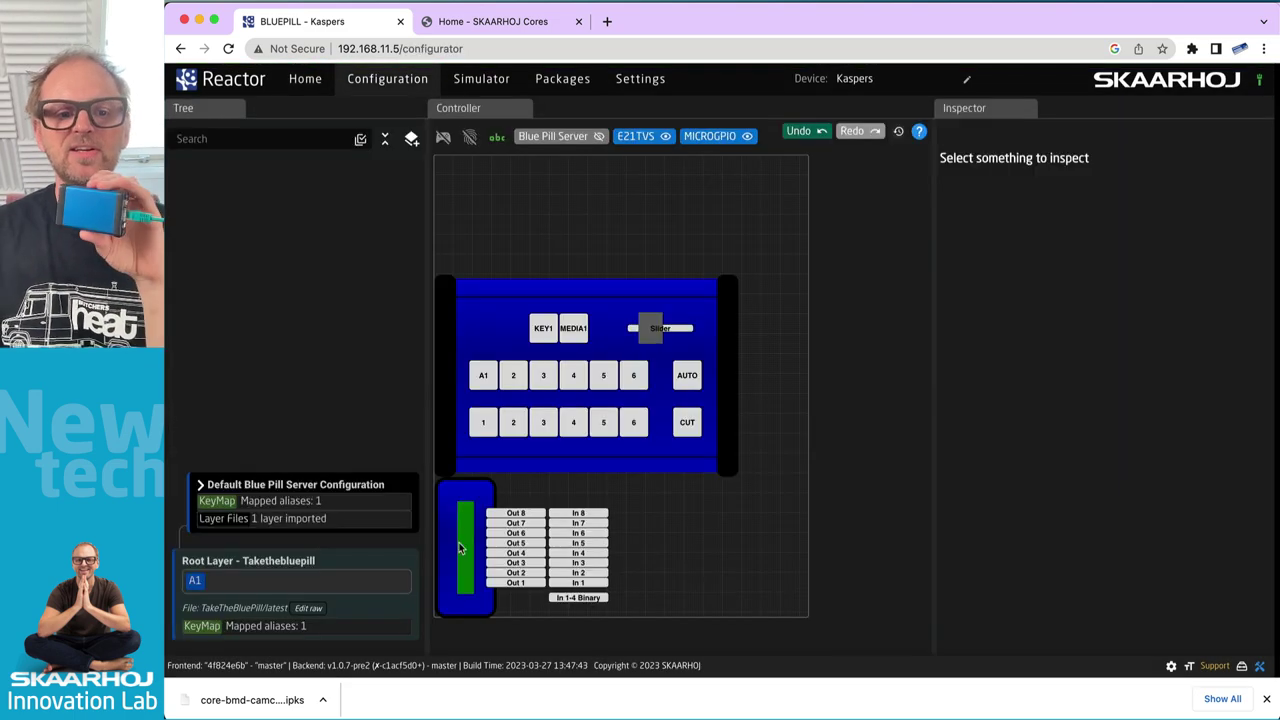
pyautogui.scroll(3, 492, 535)
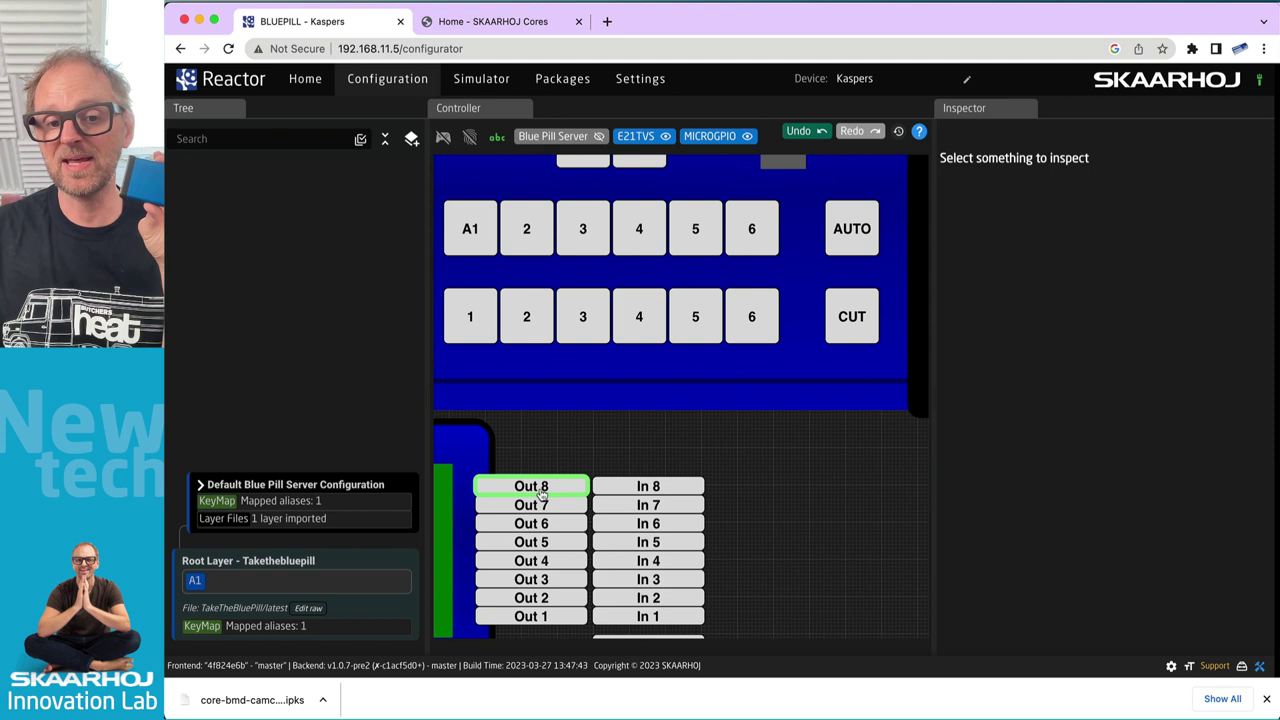
pyautogui.click(541, 494)
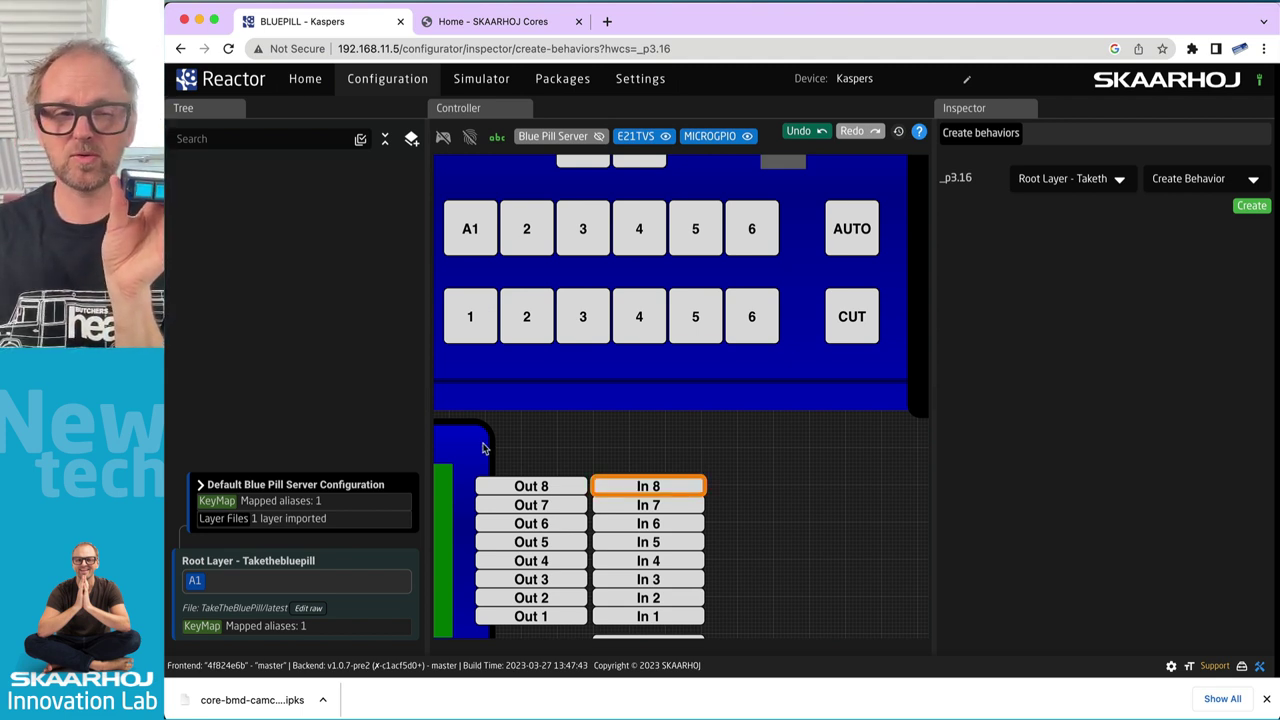
# - Add the discovered SK_MICROSMARTH panel to New Group from the project's home page
pyautogui.click(310, 81)
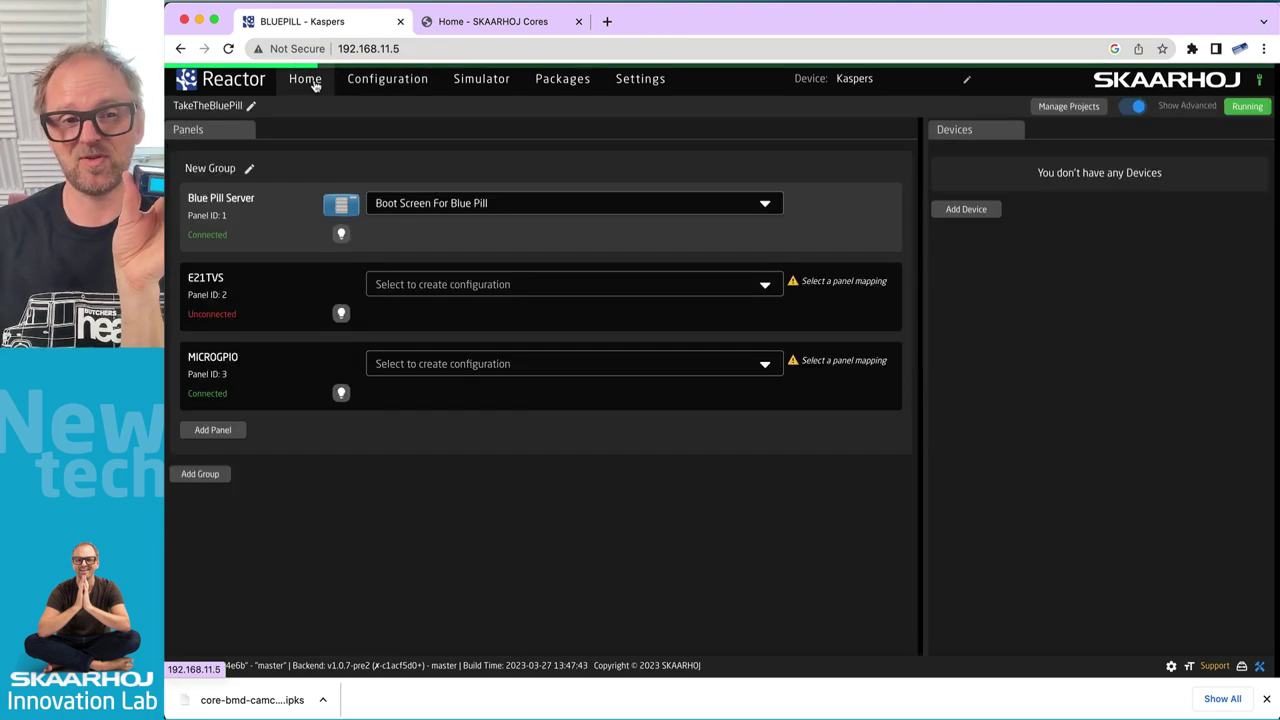
pyautogui.click(213, 432)
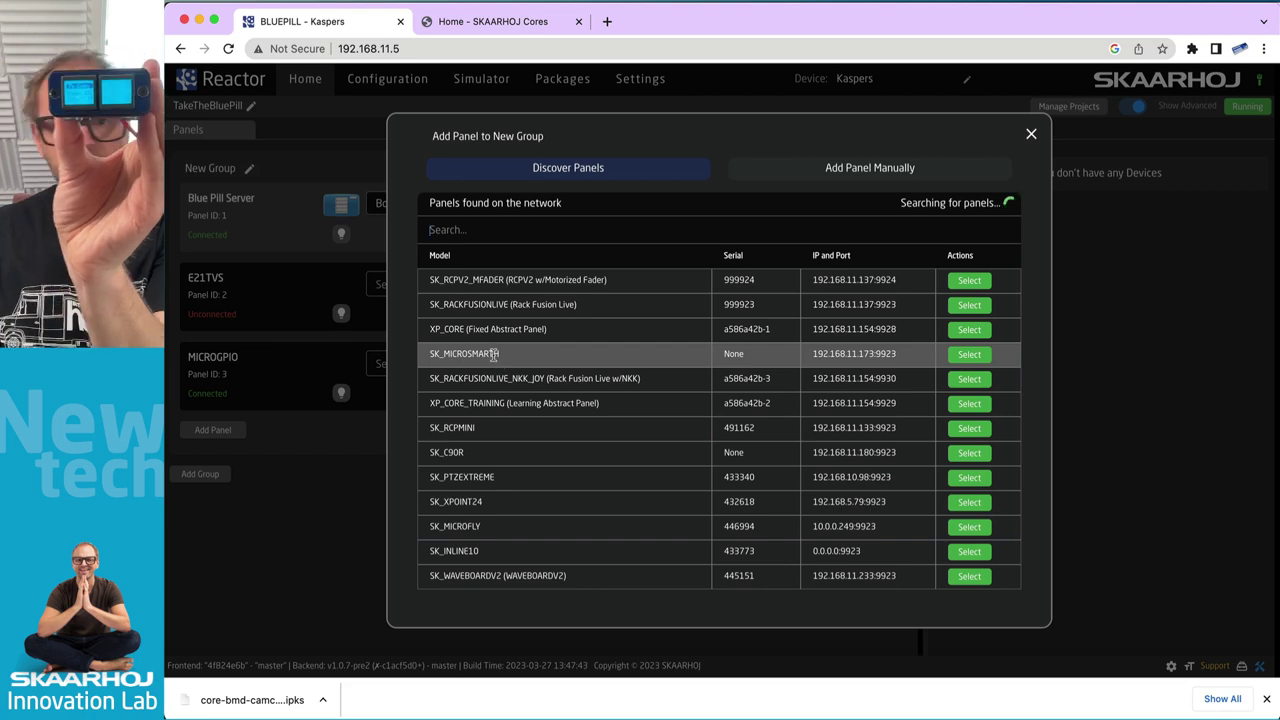
pyautogui.click(967, 355)
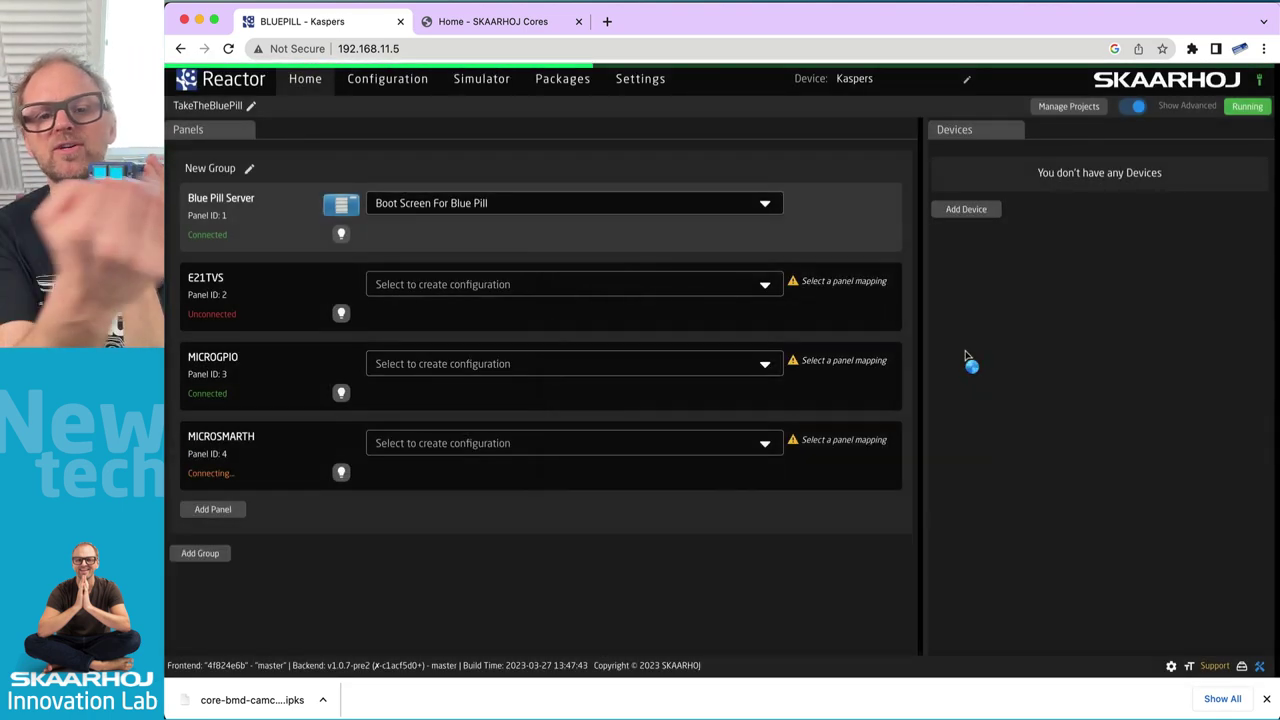
# - View the MICROSMARTH panel in the controller layout and return to the project's panel overview
pyautogui.click(397, 84)
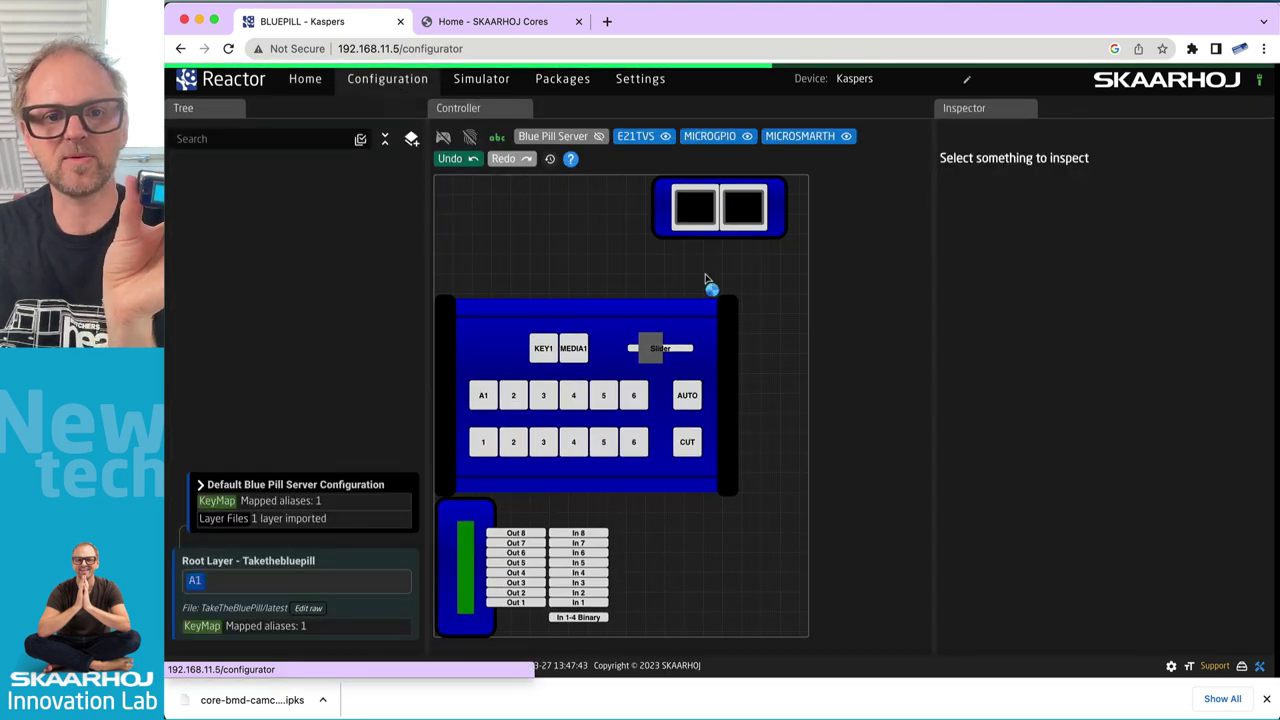
pyautogui.scroll(5, 748, 211)
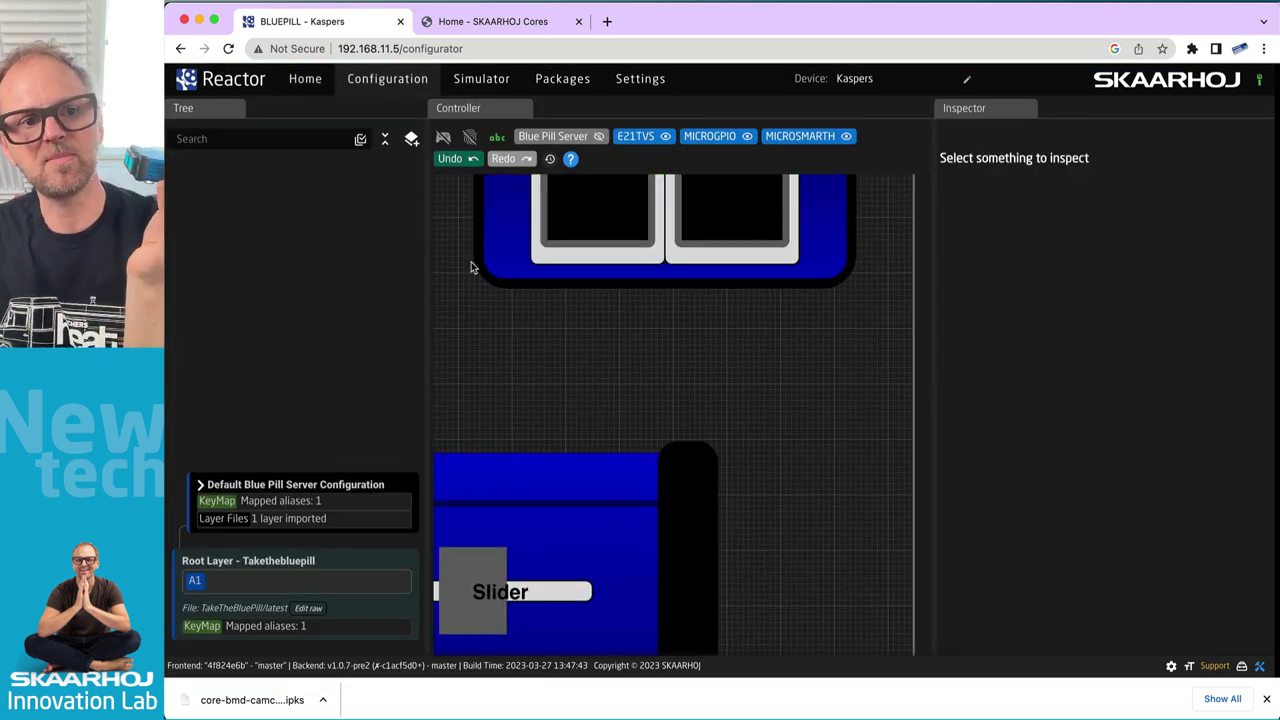
pyautogui.click(306, 80)
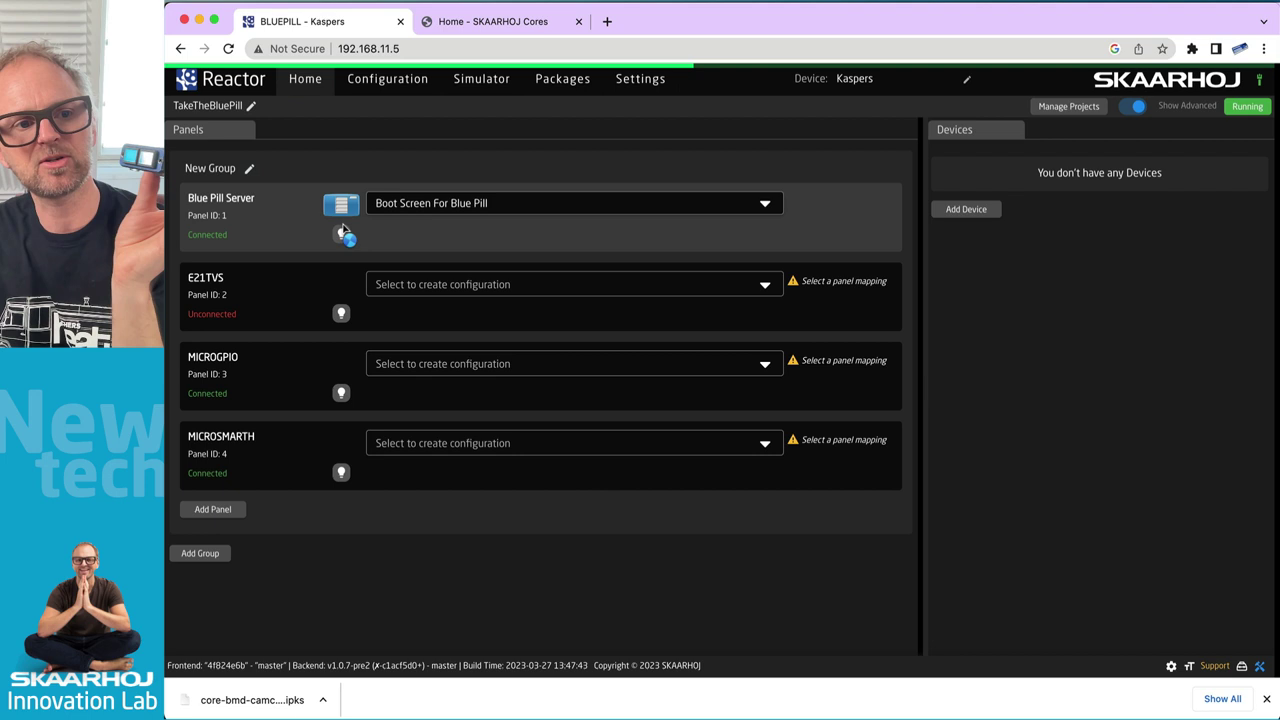
# - Identify the Blue Pill Server and MICROSMARTH panels by switching each one's identify light on and back off
pyautogui.click(341, 234)
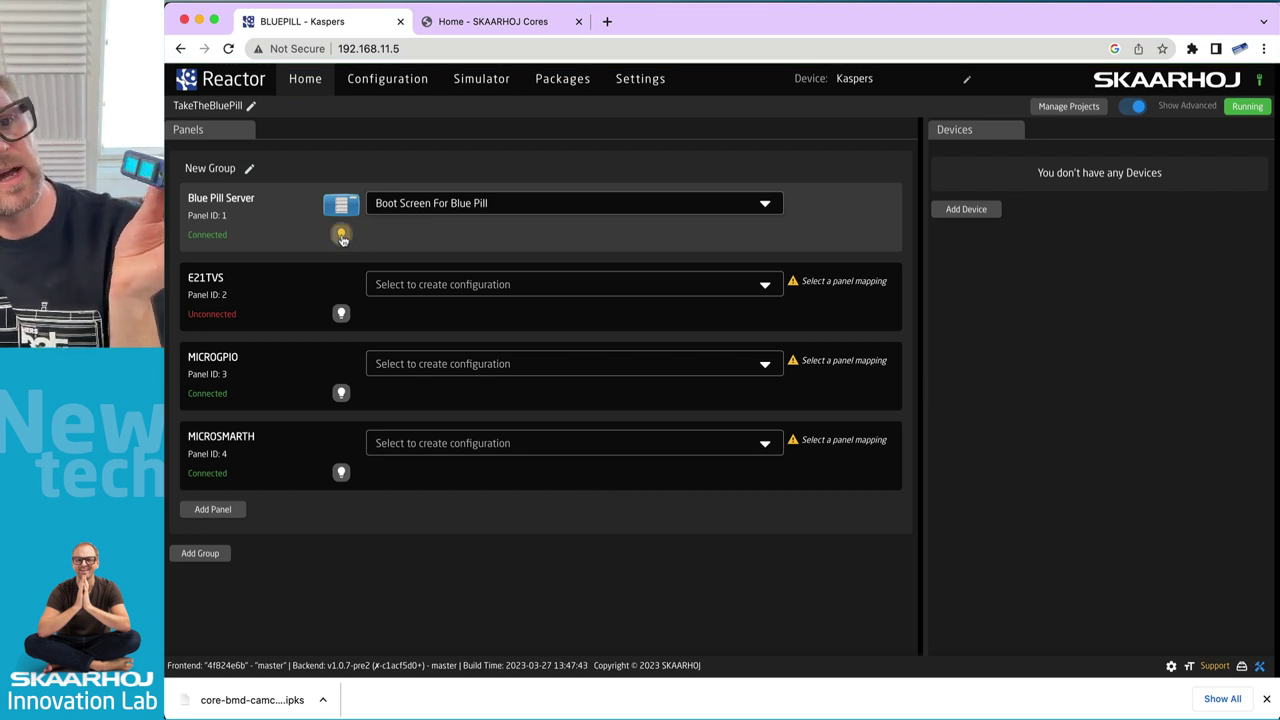
pyautogui.click(341, 235)
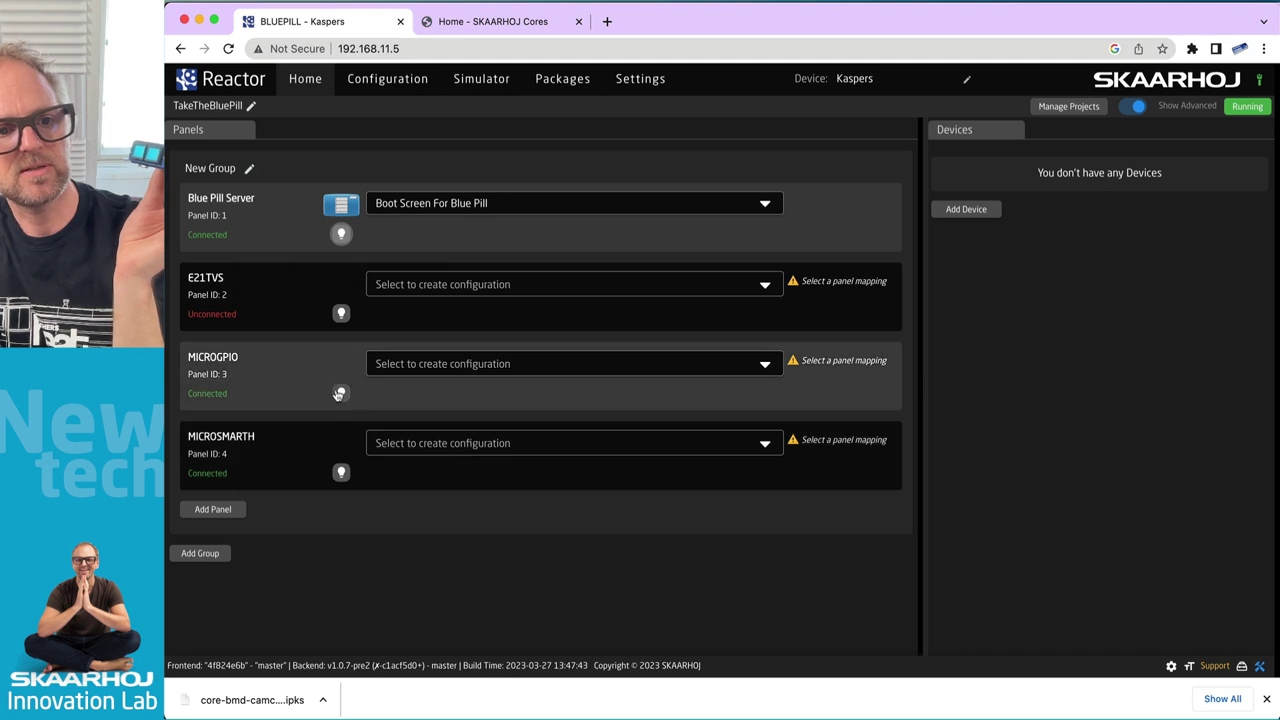
pyautogui.click(341, 473)
pyautogui.click(341, 474)
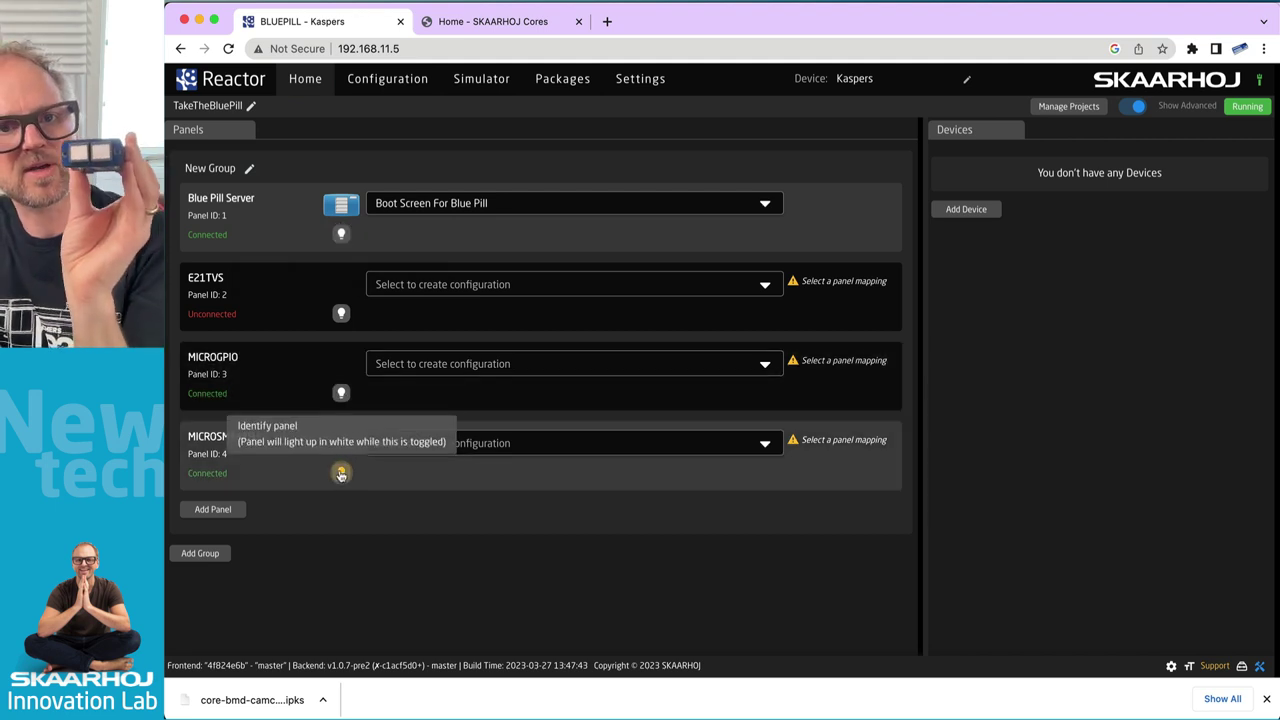
pyautogui.click(341, 474)
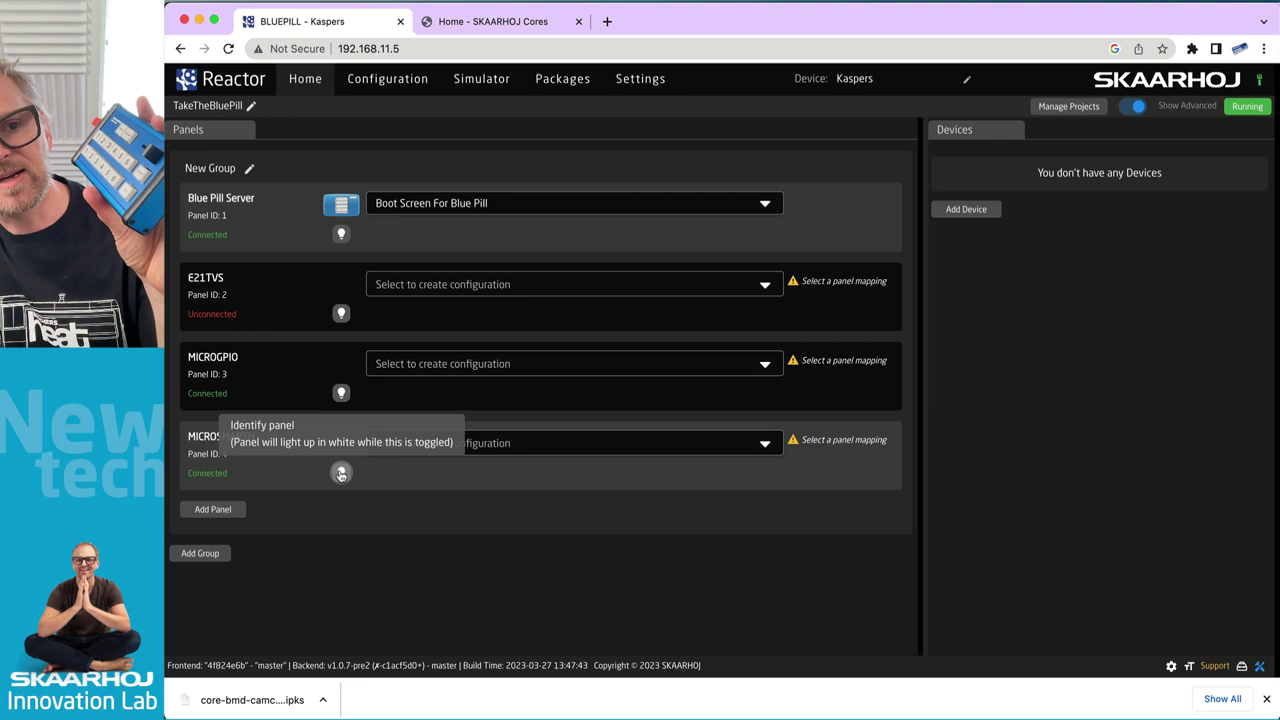
# - Switch on the identify light for the E21TVS and MICROSMARTH panels
pyautogui.click(341, 314)
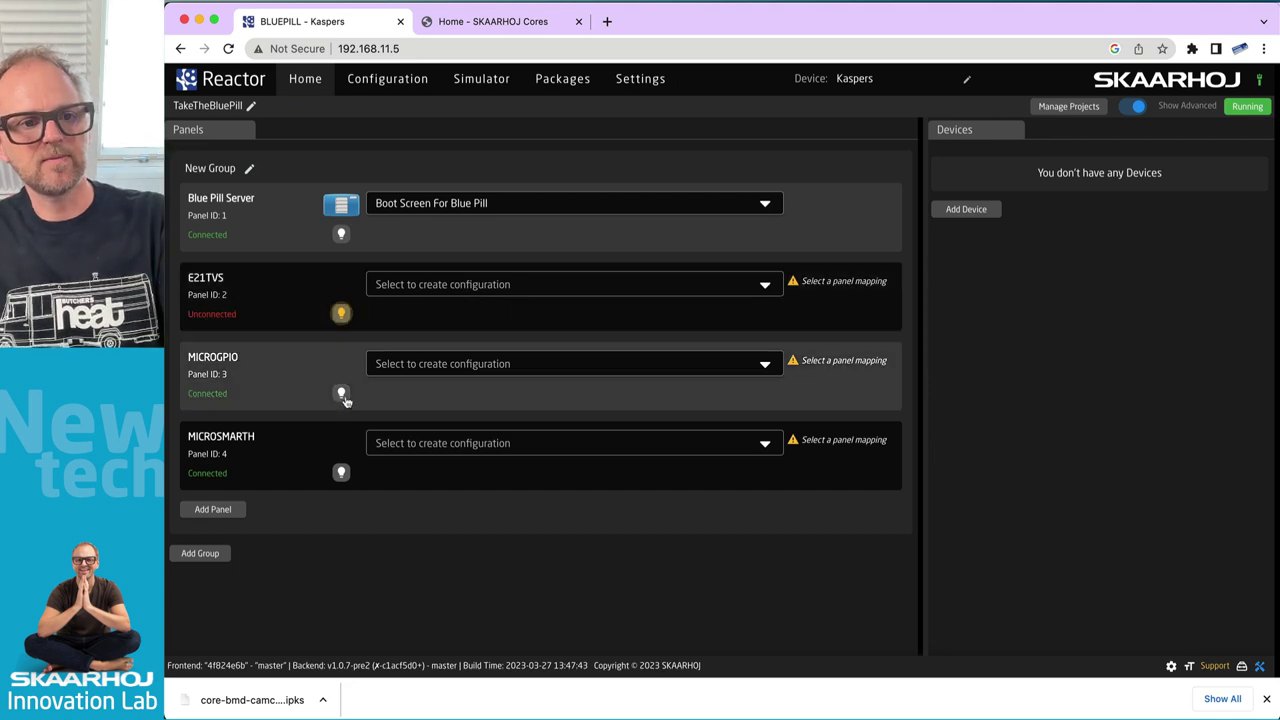
pyautogui.click(342, 473)
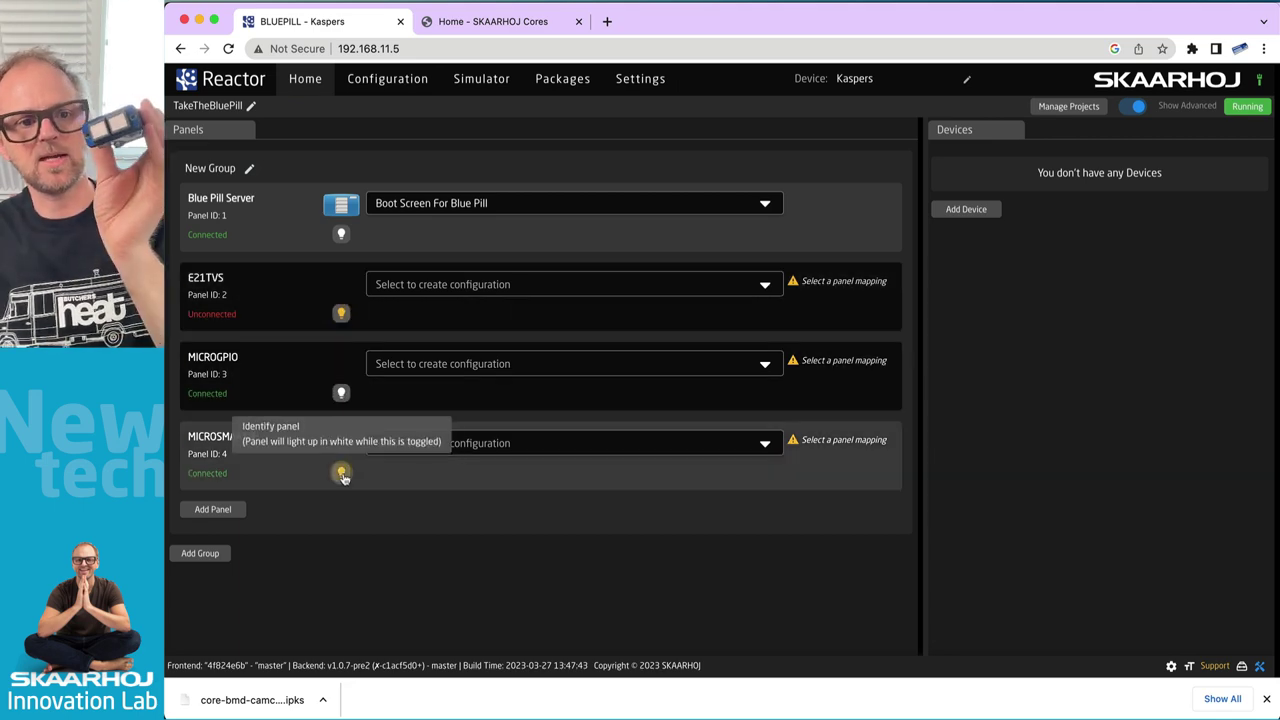
# - Create a behavior in the root layer for the first display button of the MICROSMARTH panel
pyautogui.click(390, 85)
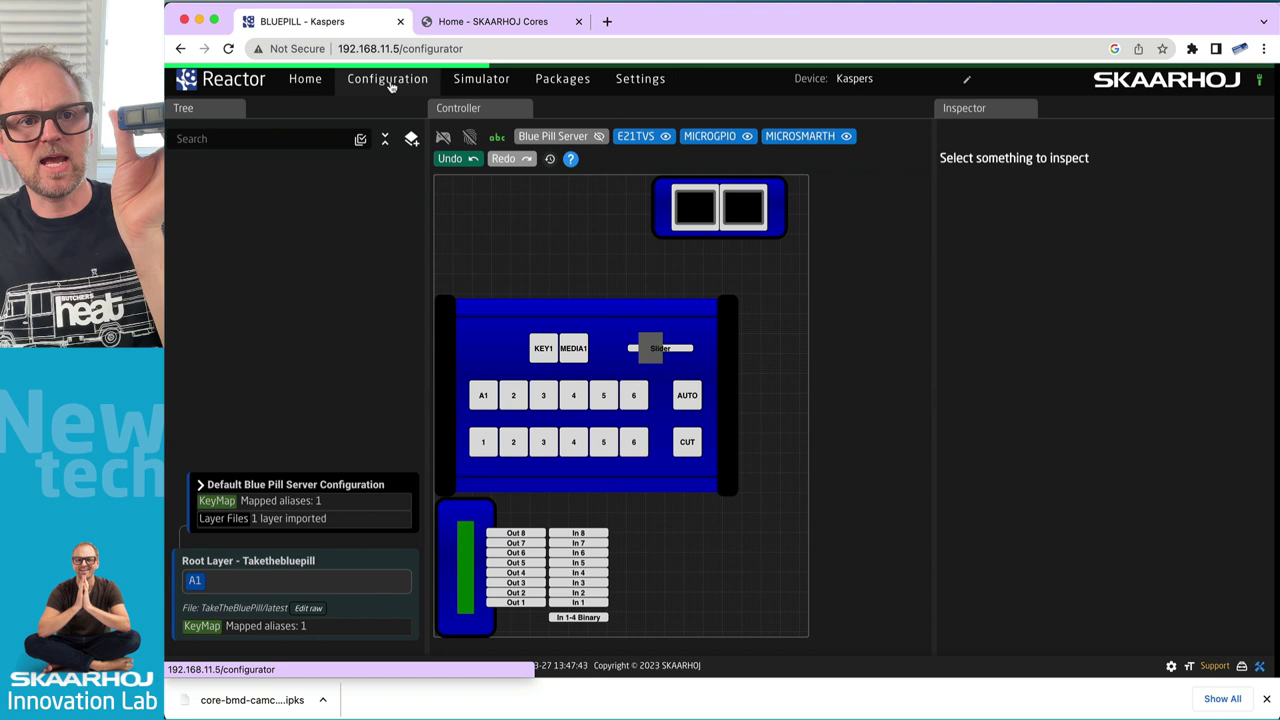
pyautogui.click(698, 213)
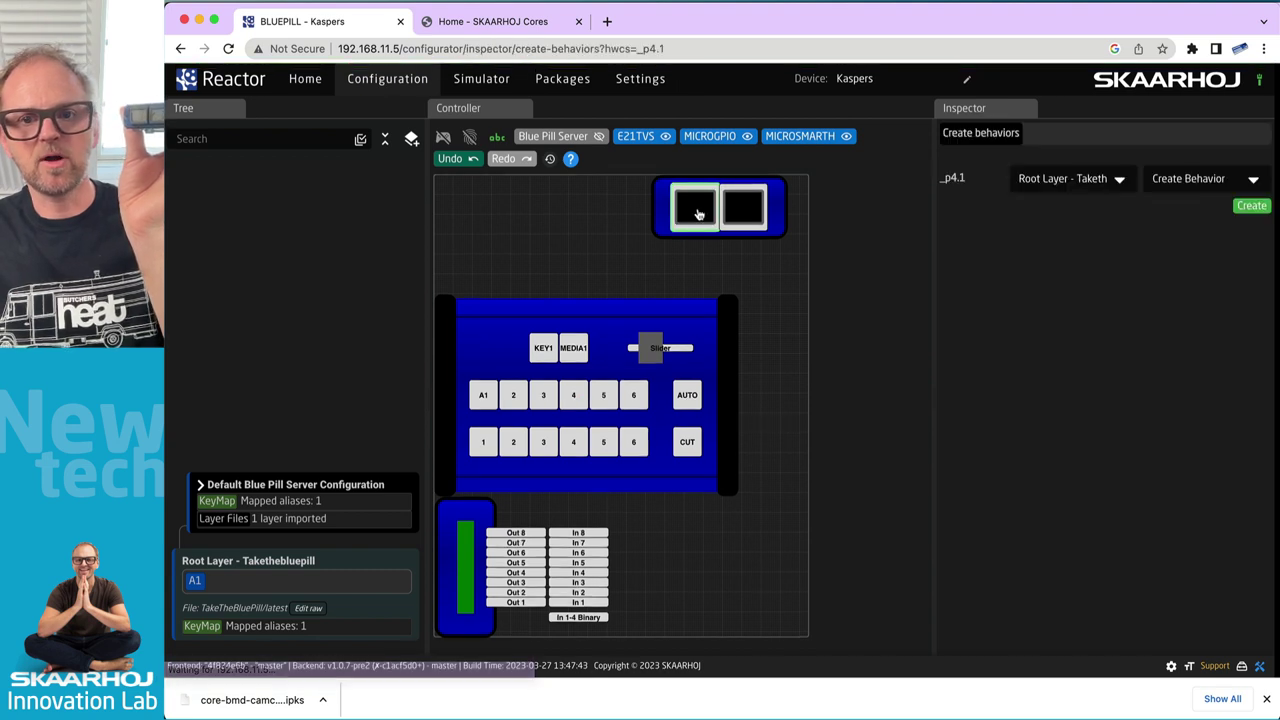
pyautogui.click(1251, 207)
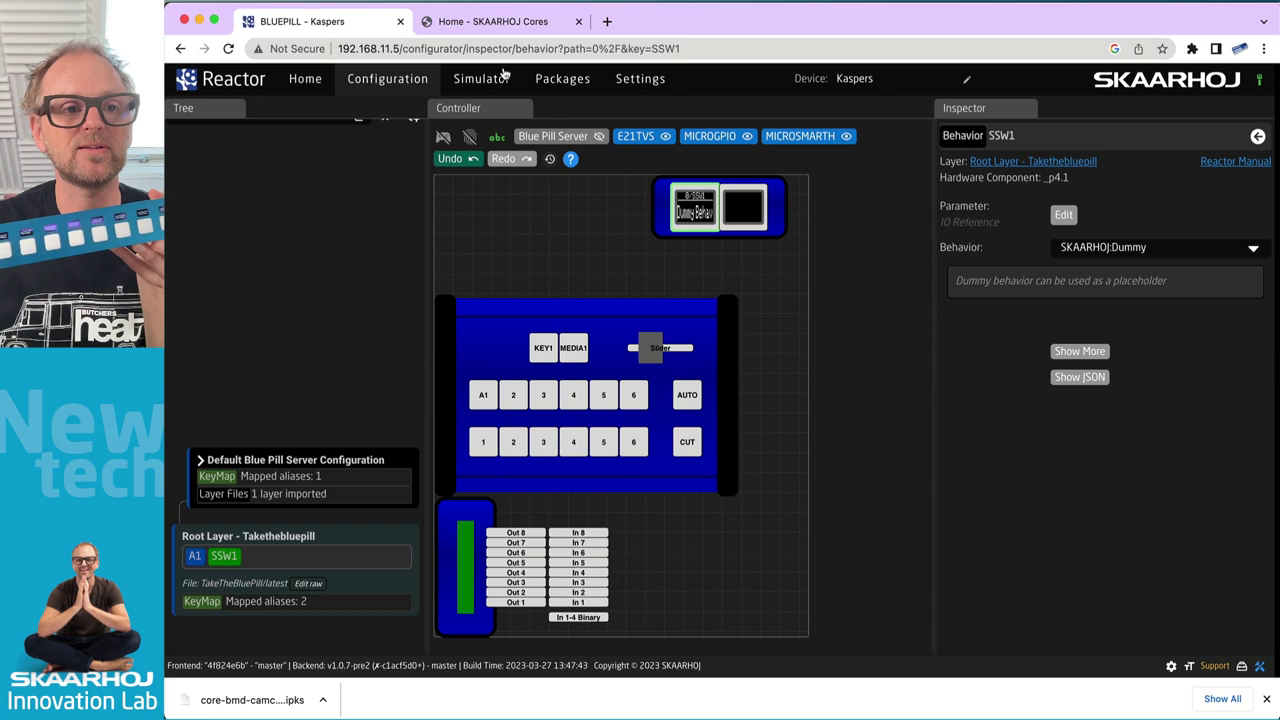
# - Add the discovered SK_C90R panel to New Group from the project's home page
pyautogui.click(303, 78)
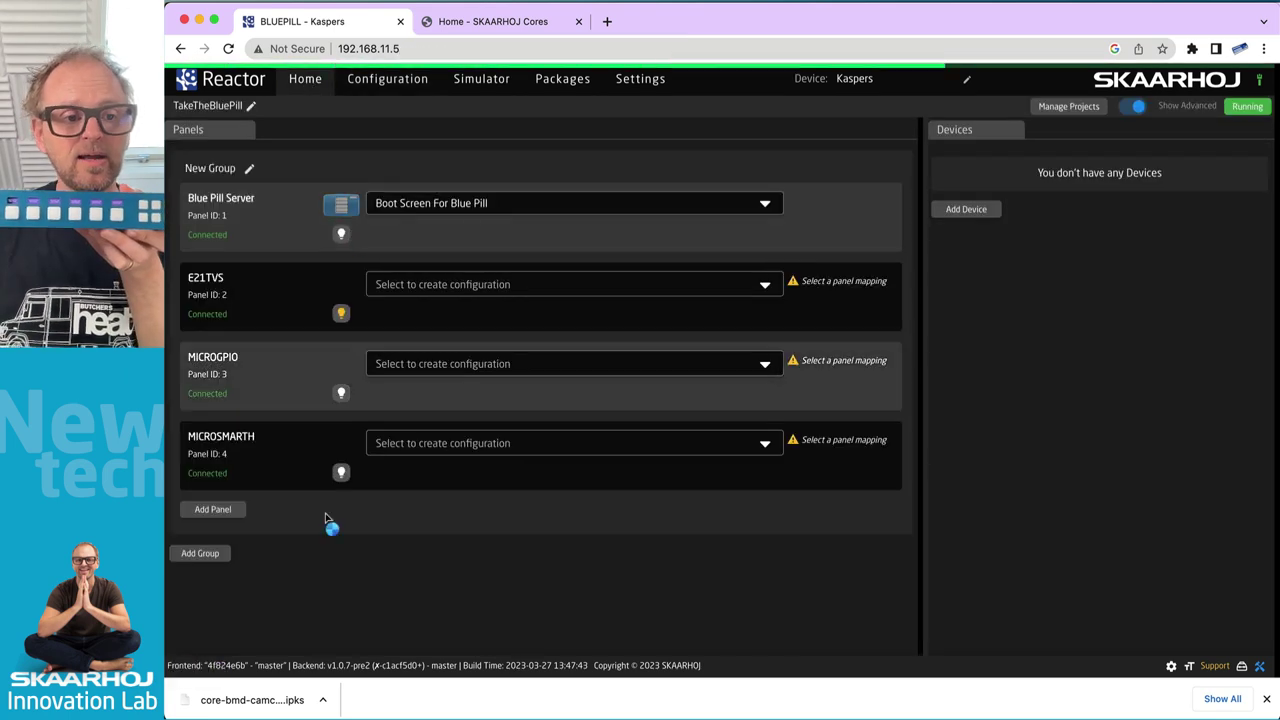
pyautogui.click(213, 509)
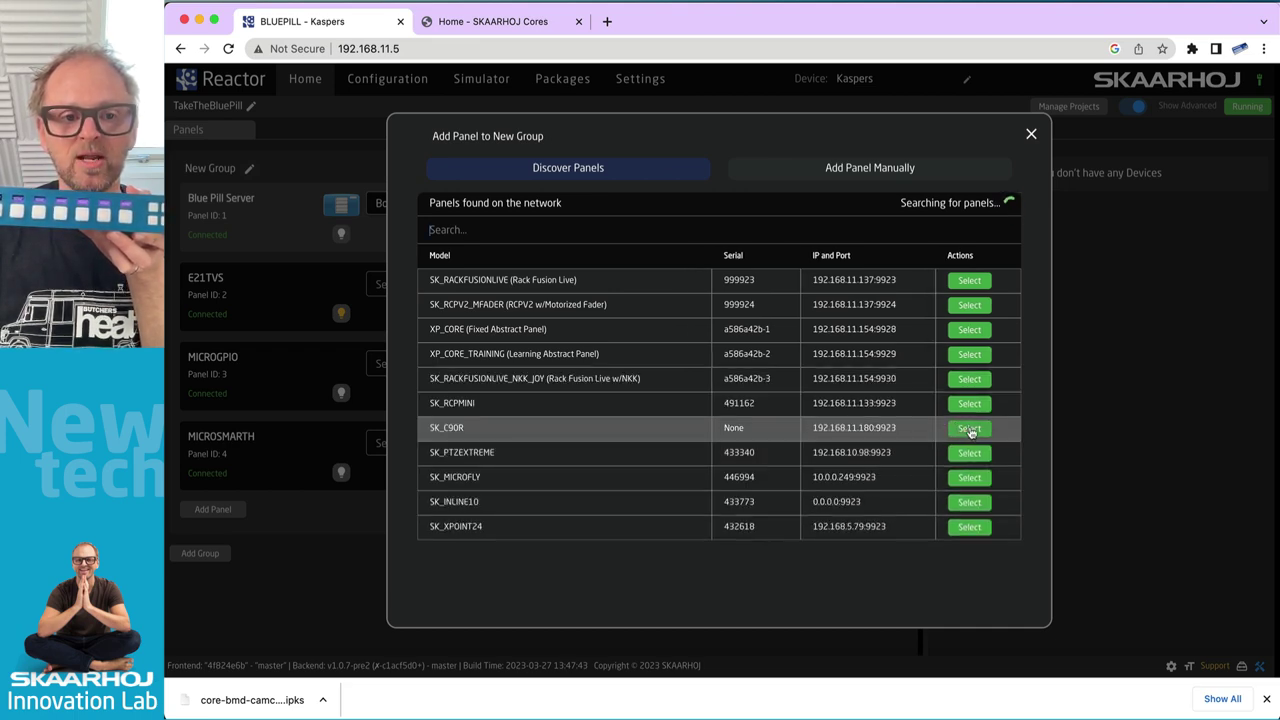
pyautogui.click(966, 428)
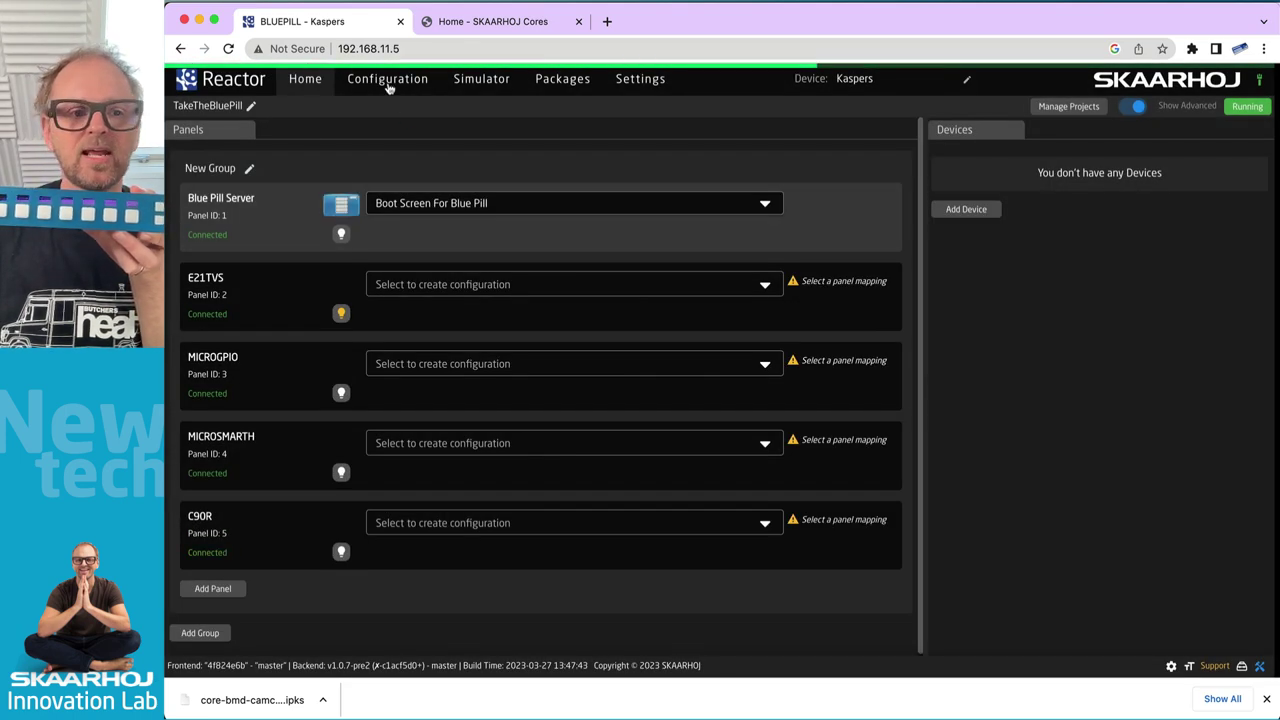
# - Open the controller layout and examine the C90R's button rows, encoders and rear plates
pyautogui.click(387, 80)
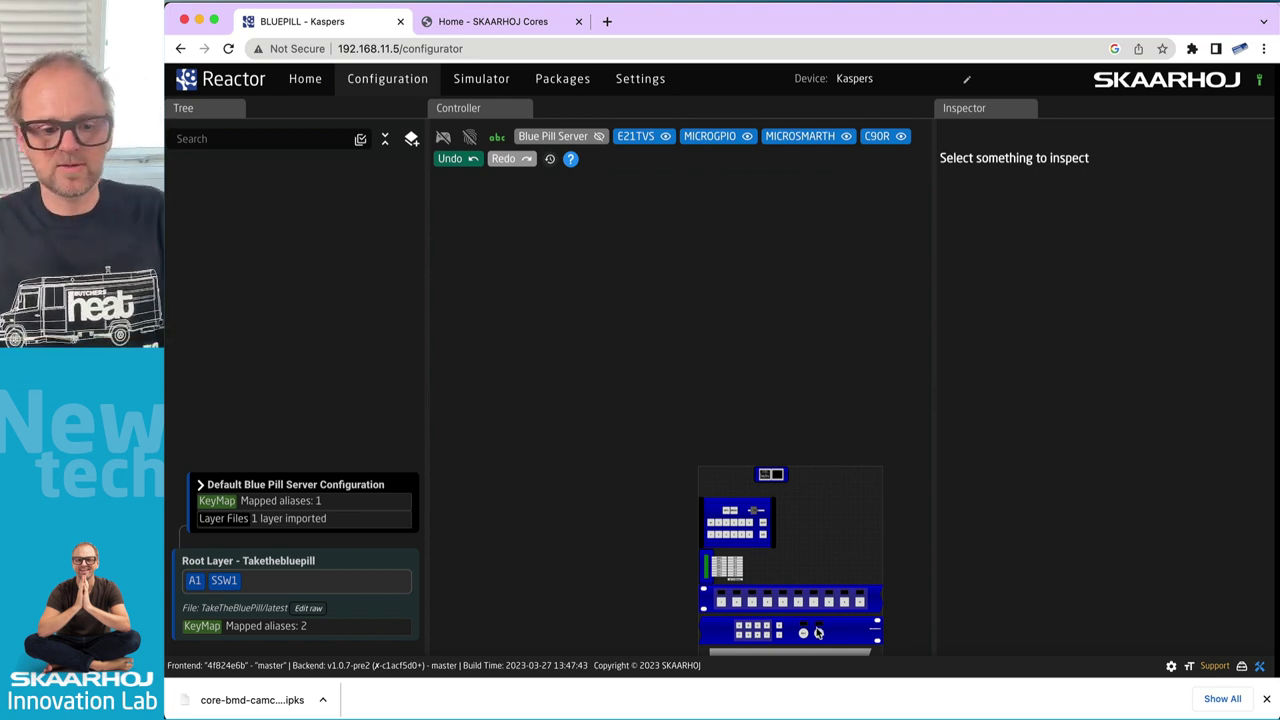
pyautogui.scroll(10, 774, 374)
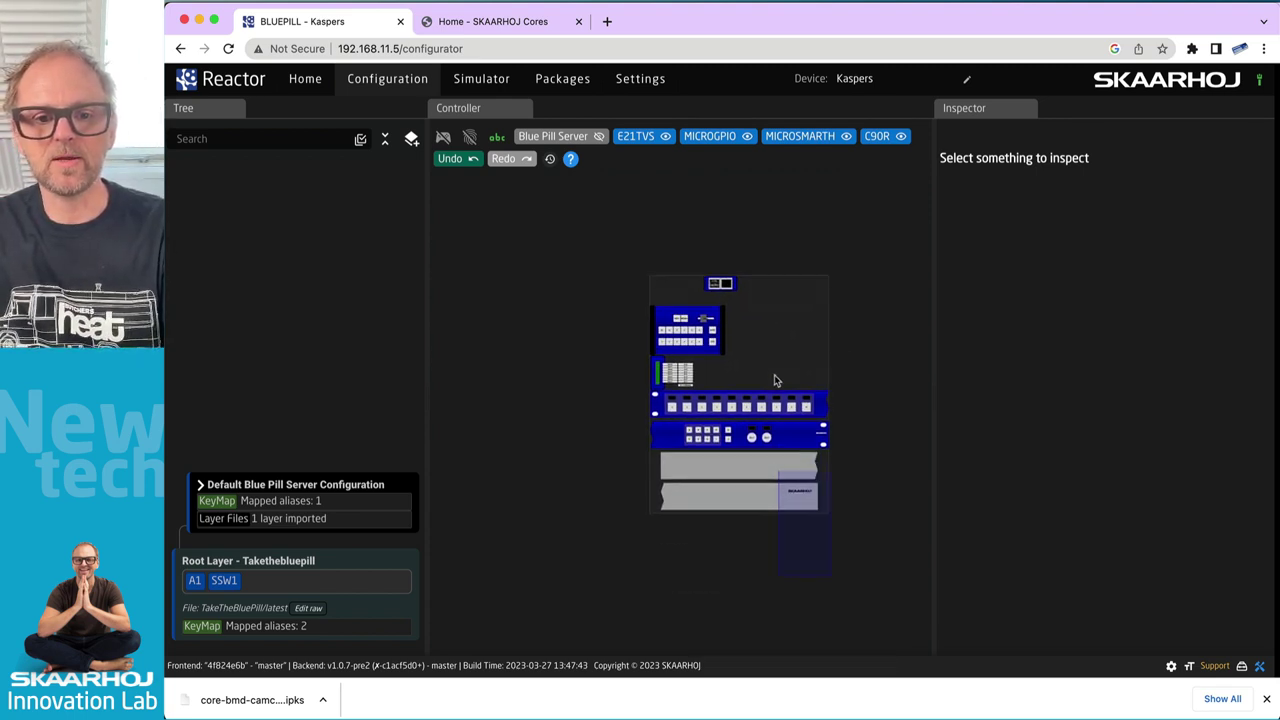
pyautogui.moveTo(586, 408); pyautogui.dragTo(672, 410)
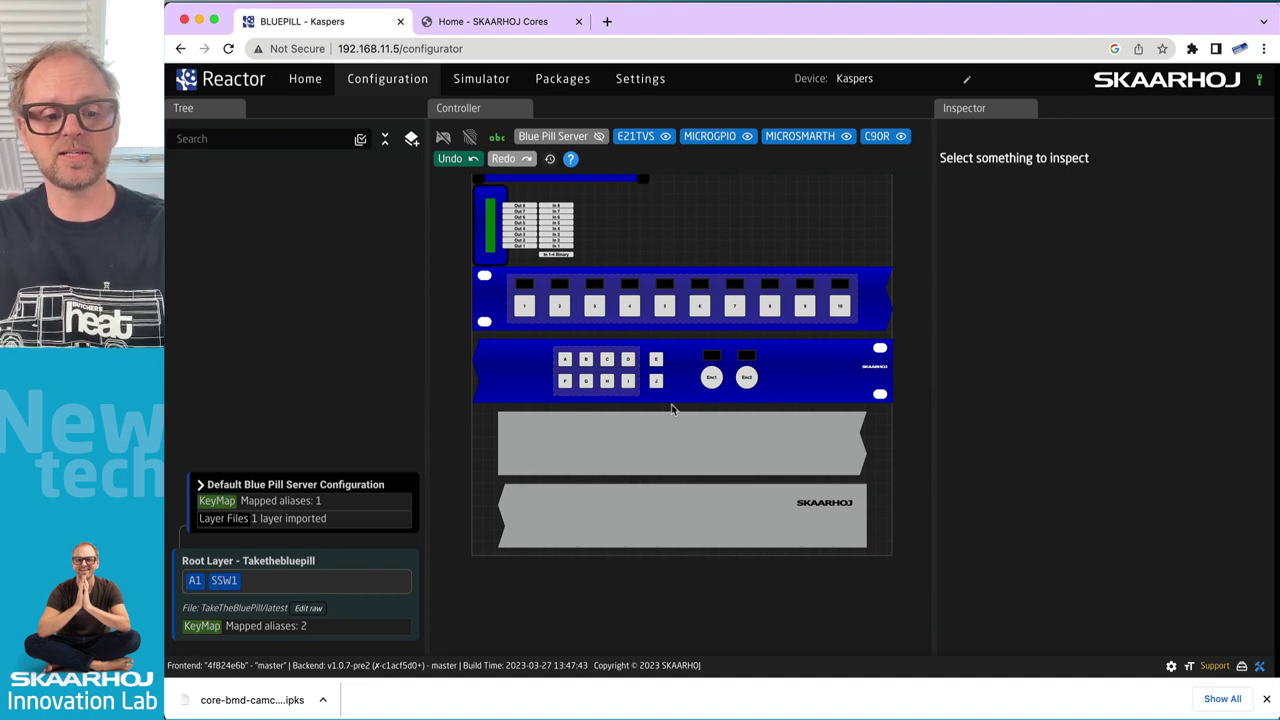
# - Open the SKAARHOJ Cores controller setup page in a new browser tab
pyautogui.press('super+Tab')
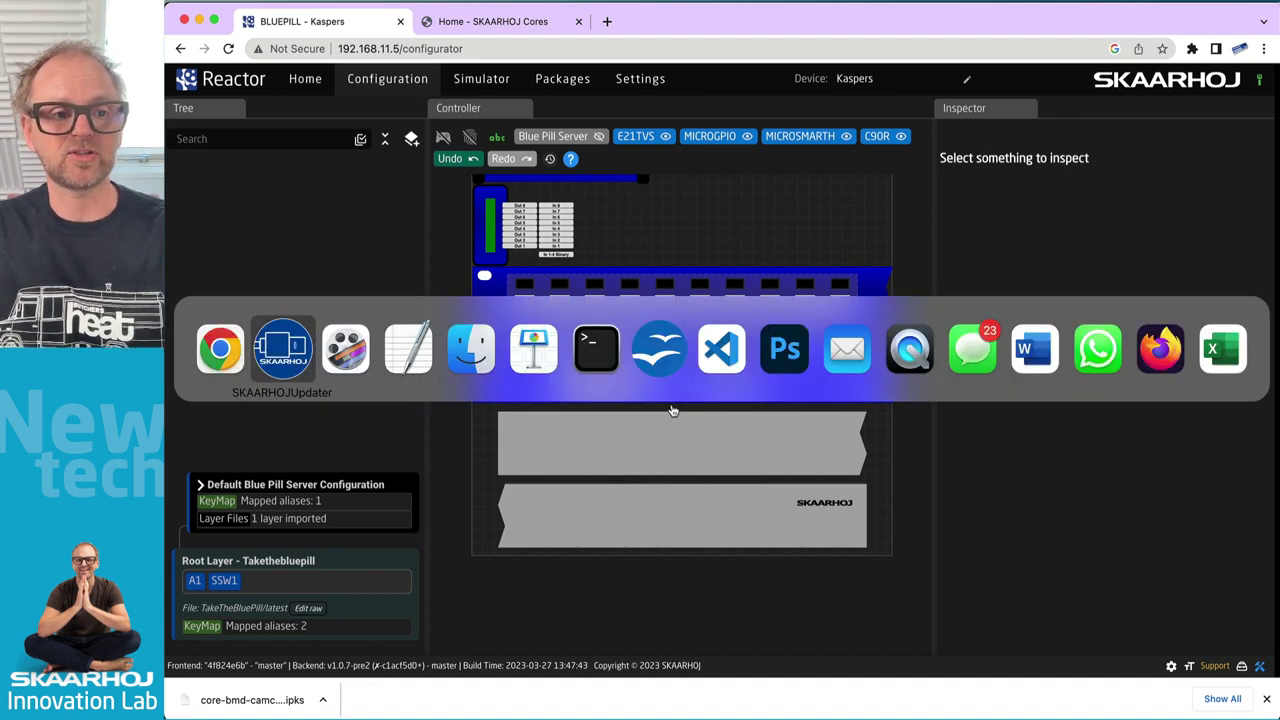
pyautogui.press('super+shift+Tab')
pyautogui.press('super+t')
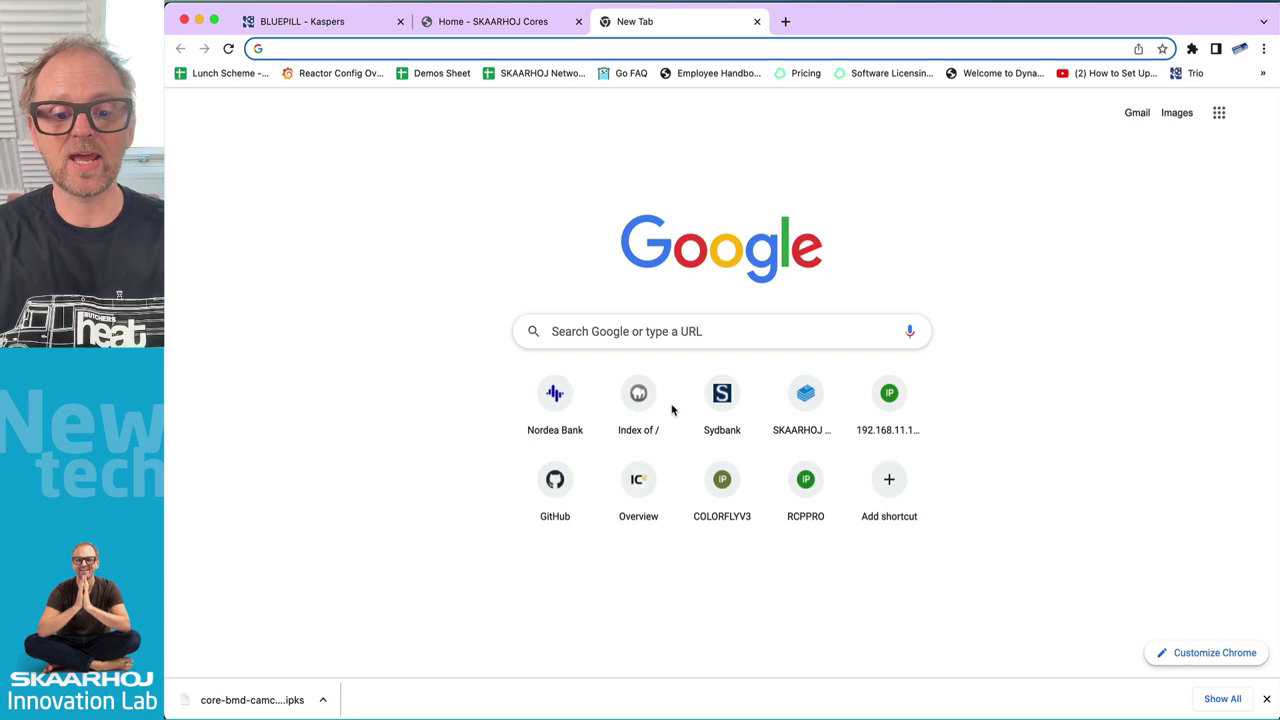
pyautogui.write('o')
pyautogui.press('BackSpace')
pyautogui.write('cores')
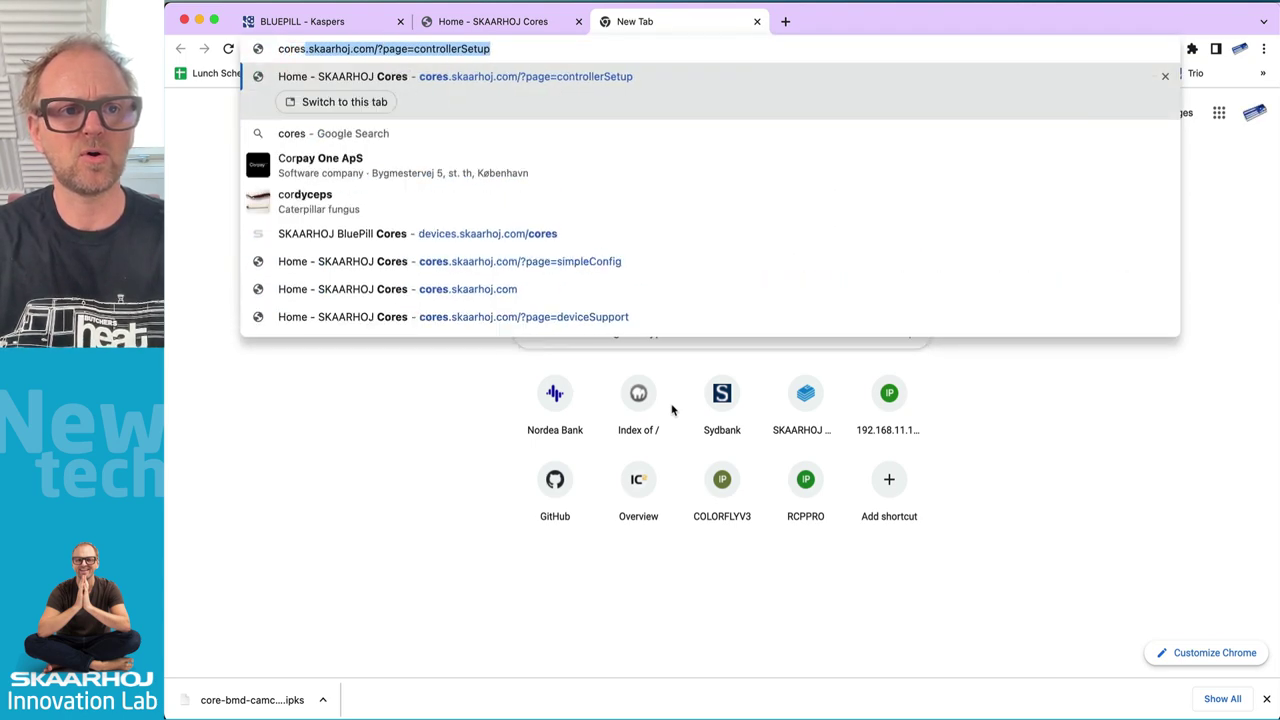
pyautogui.press('Return')
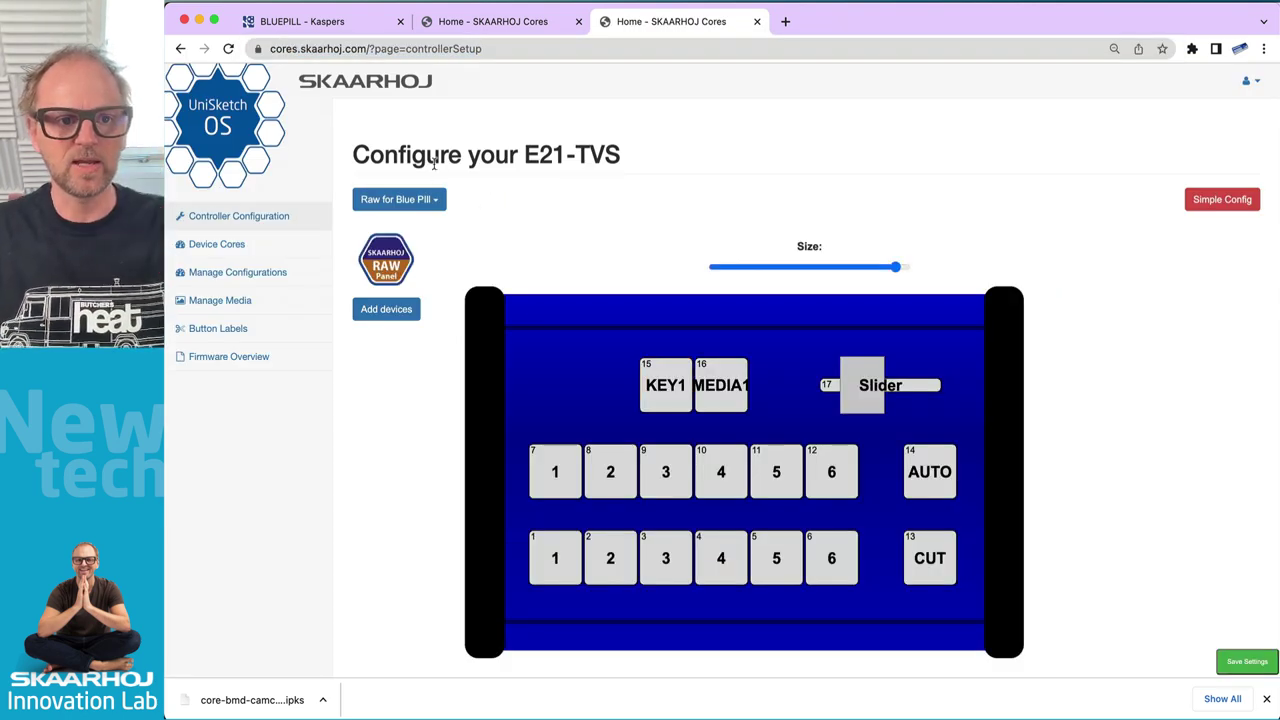
# - Log out of the E21-TVS configuration and open the ATEM Switching configuration for the C90R
pyautogui.click(1250, 80)
pyautogui.click(1206, 113)
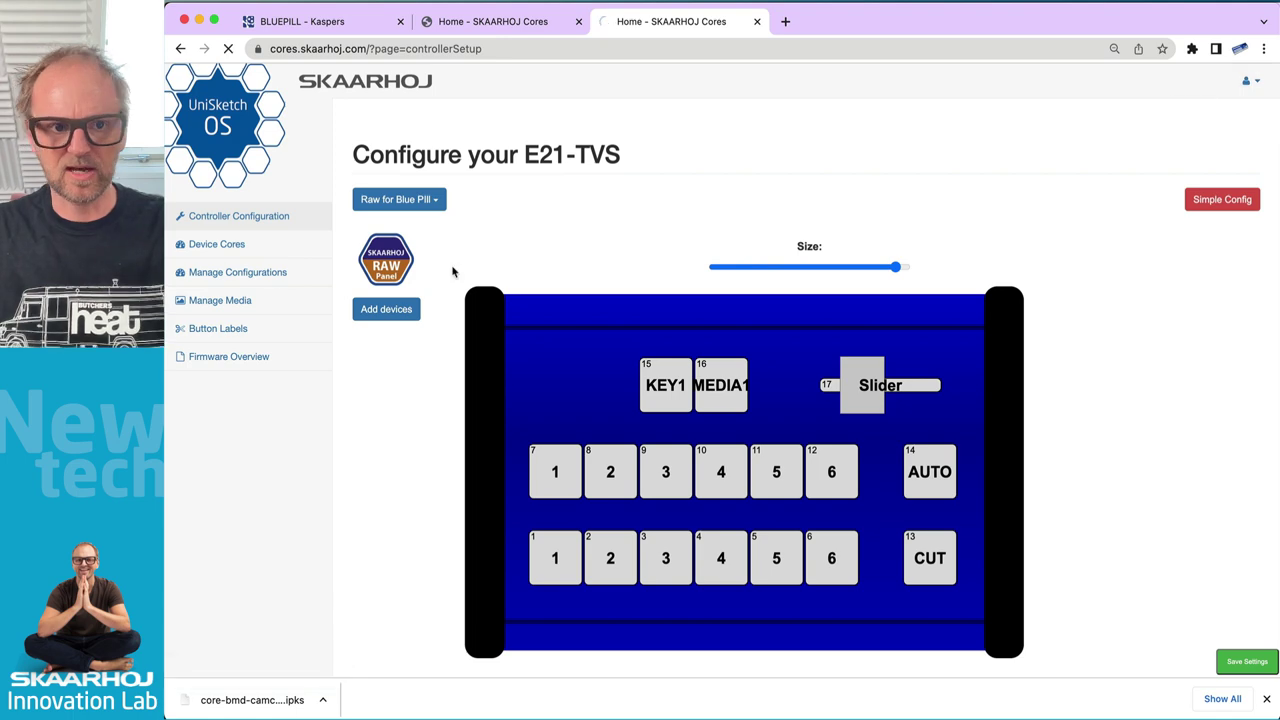
pyautogui.scroll(-4, 469, 514)
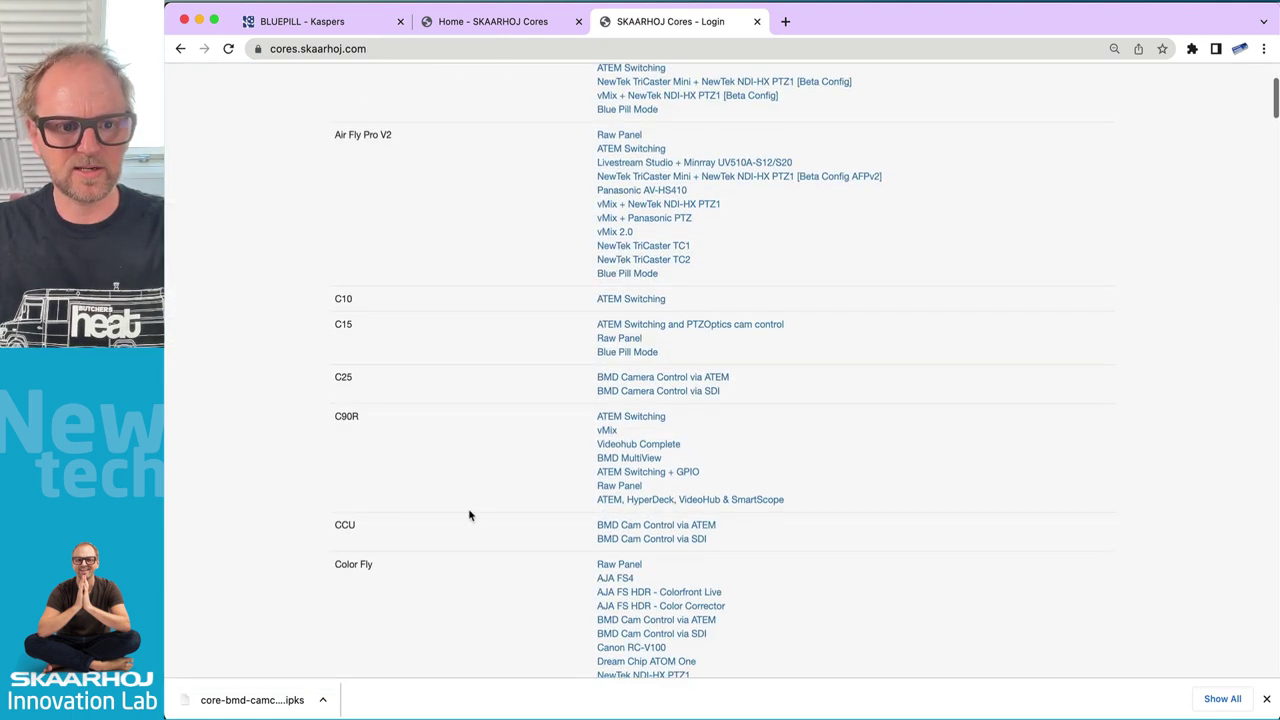
pyautogui.click(633, 420)
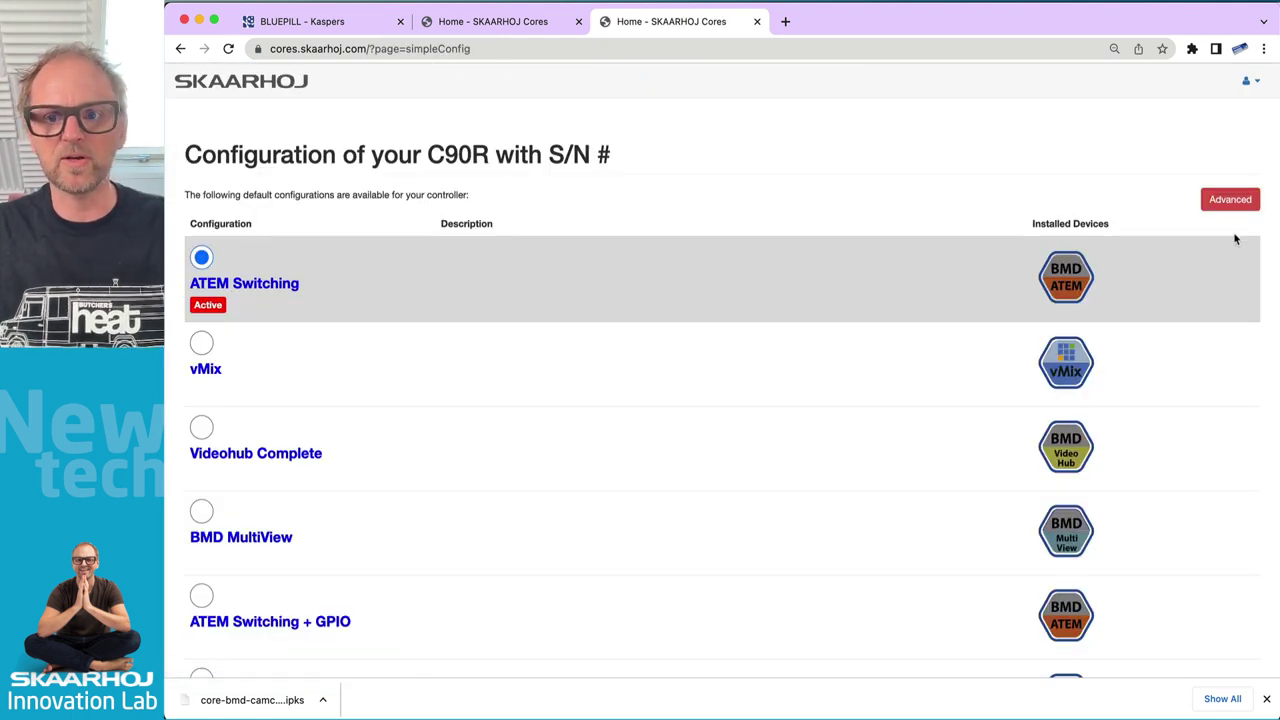
# - Switch the C90R configuration to advanced mode and examine its controller layout, including the rear GPIO connections
pyautogui.click(1230, 199)
pyautogui.scroll(-3, 991, 369)
pyautogui.scroll(-1, 991, 369)
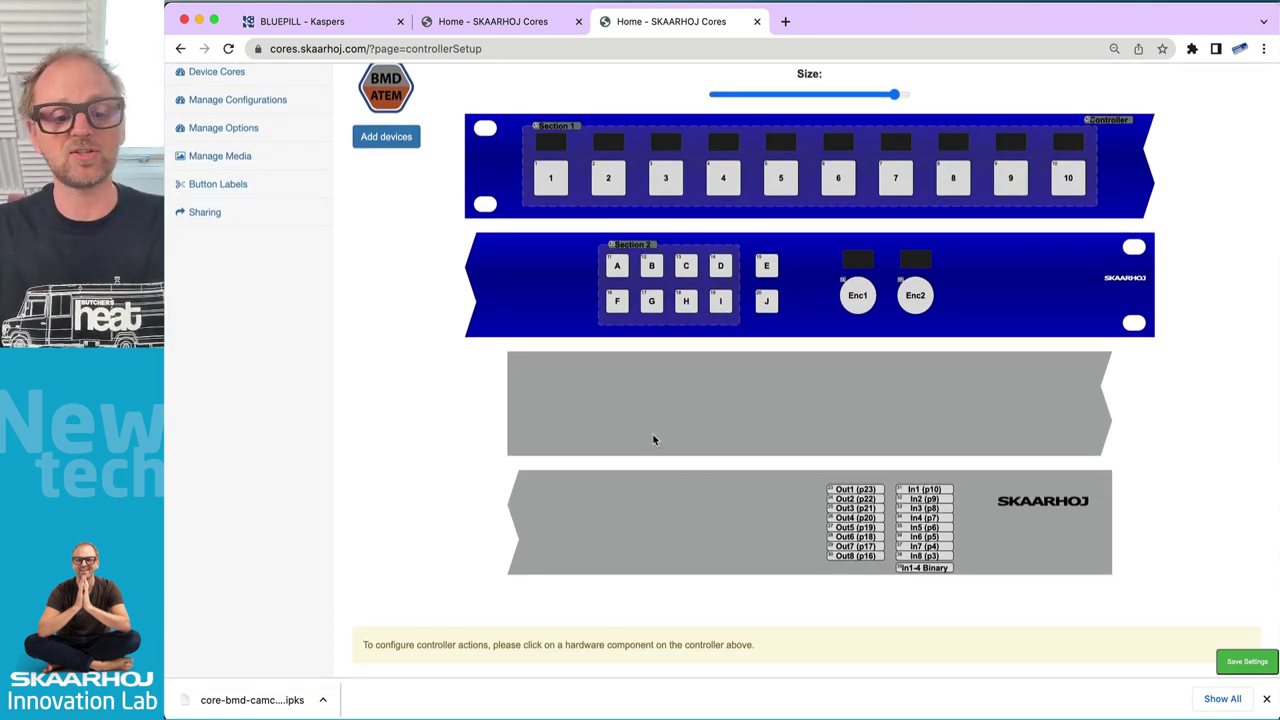
# - Return to the Reactor configuration and create a behavior in the root layer for button 1 of the C90R
pyautogui.press('super+Tab')
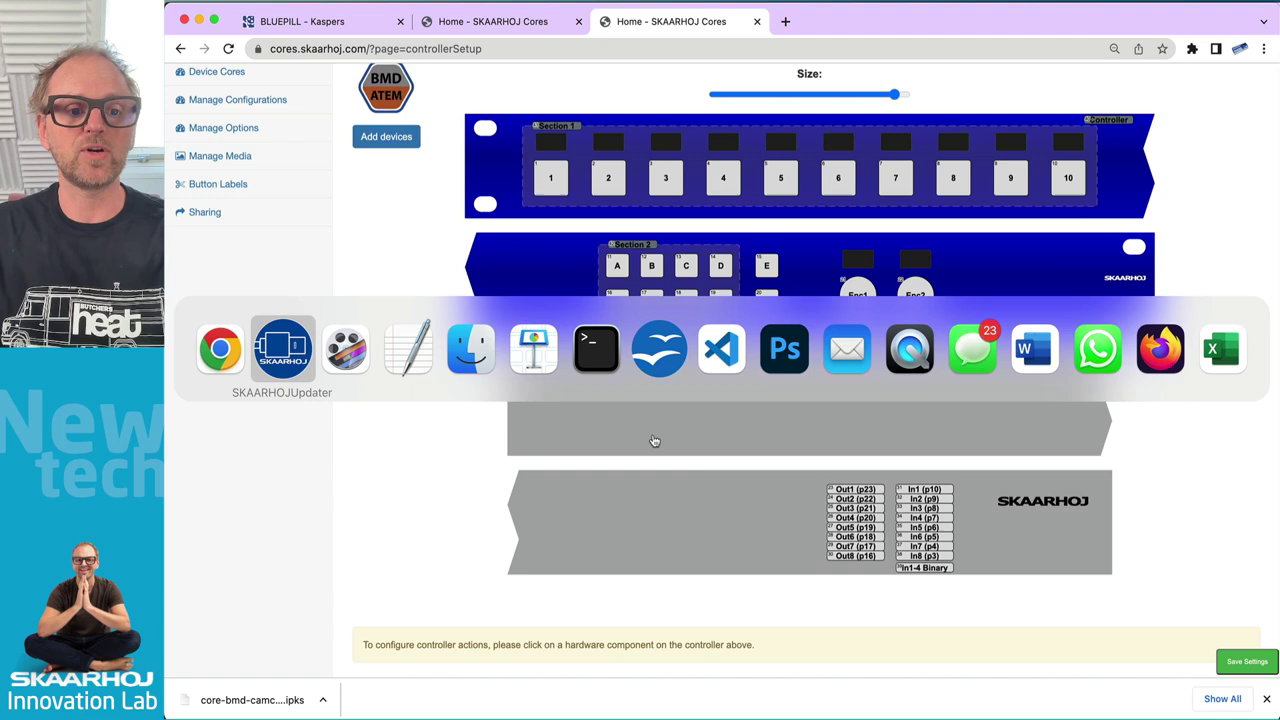
pyautogui.press('super+shift+Tab')
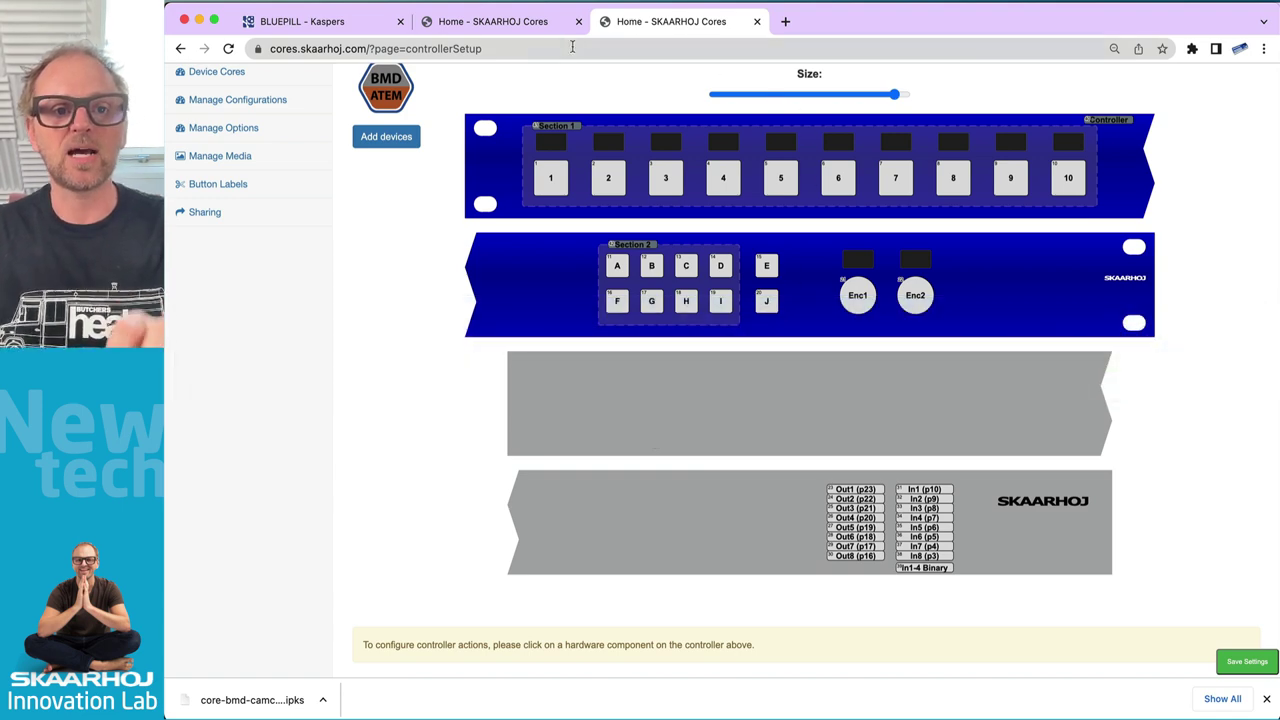
pyautogui.click(490, 21)
pyautogui.click(305, 21)
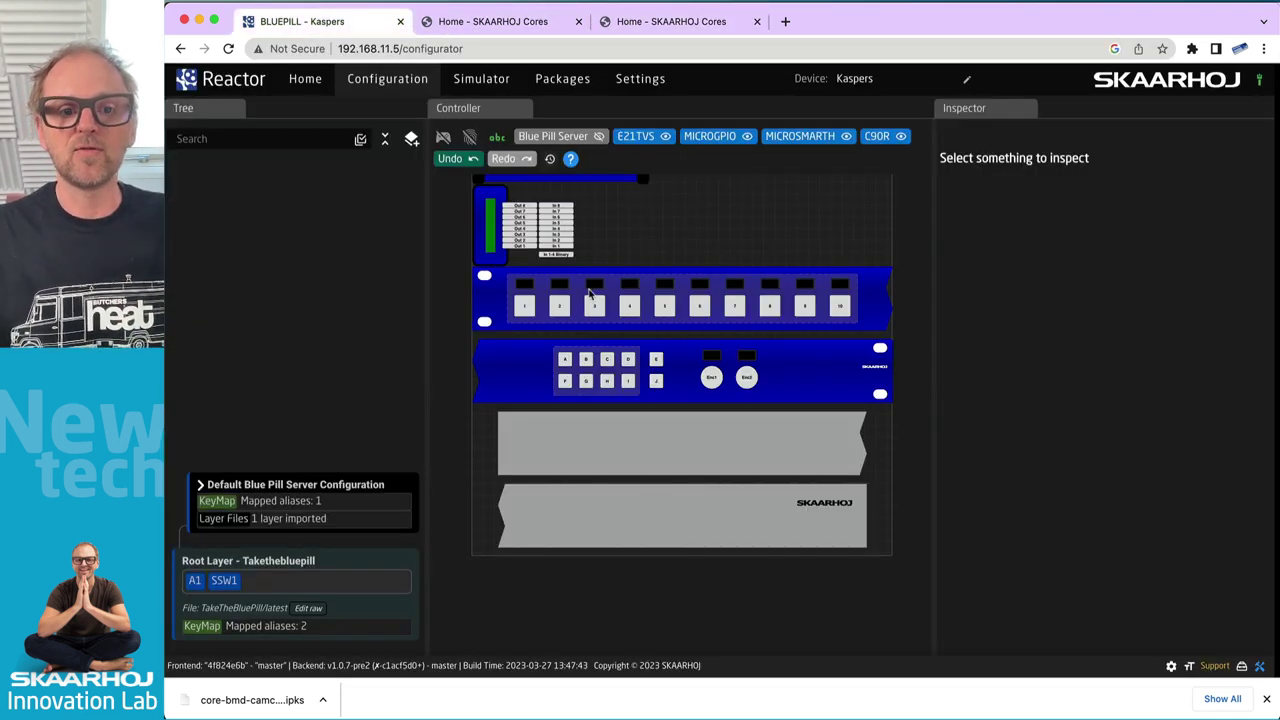
pyautogui.click(526, 306)
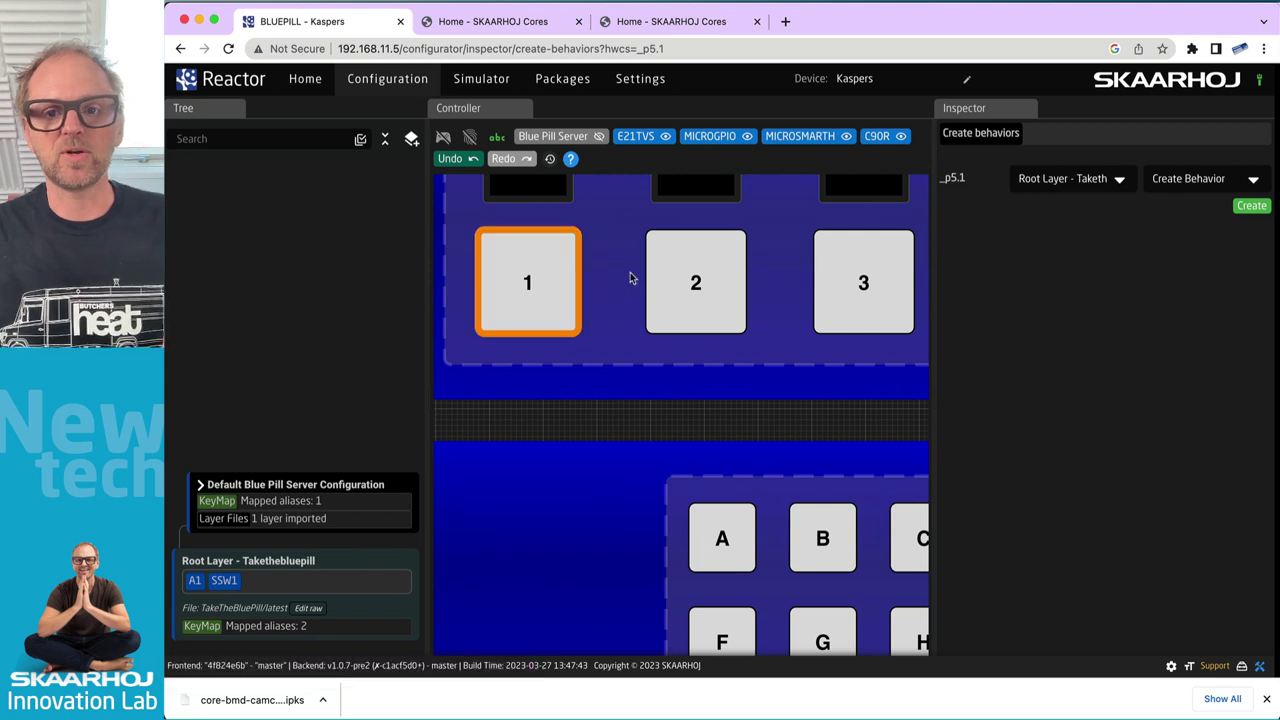
pyautogui.click(1251, 207)
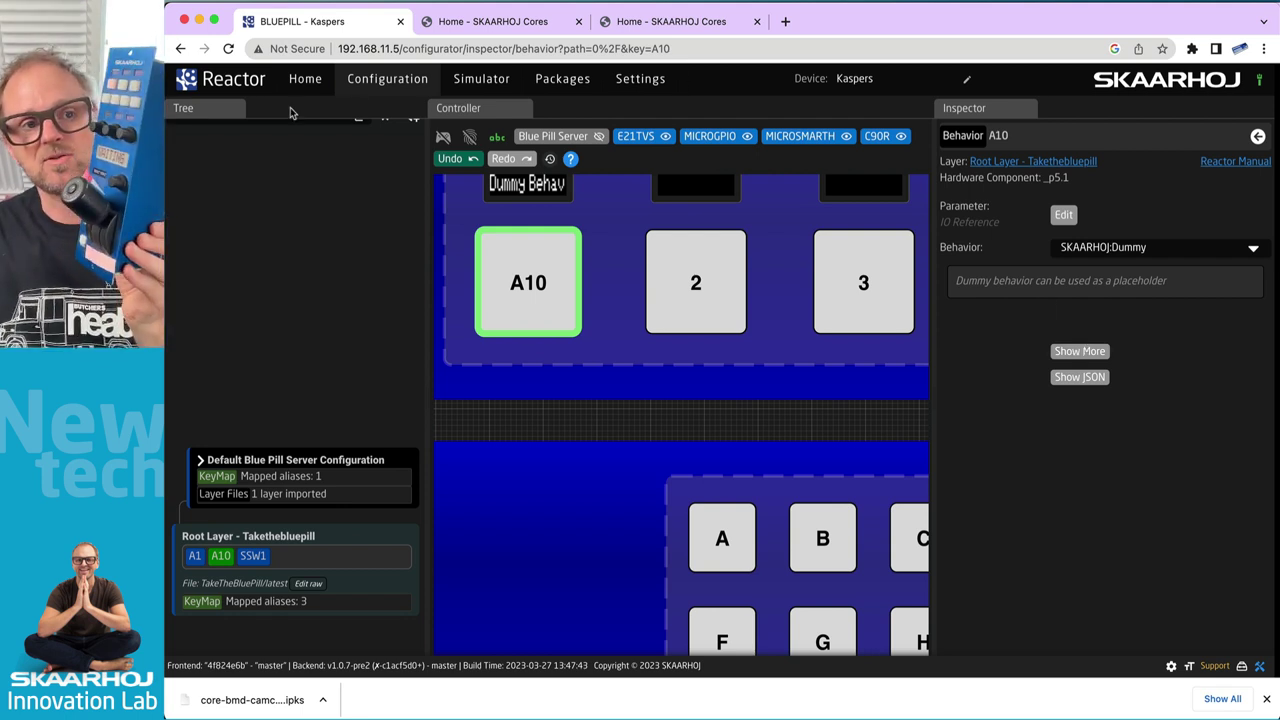
# - Add the discovered SK_RCPMINI panel to New Group from the project's home page
pyautogui.click(305, 78)
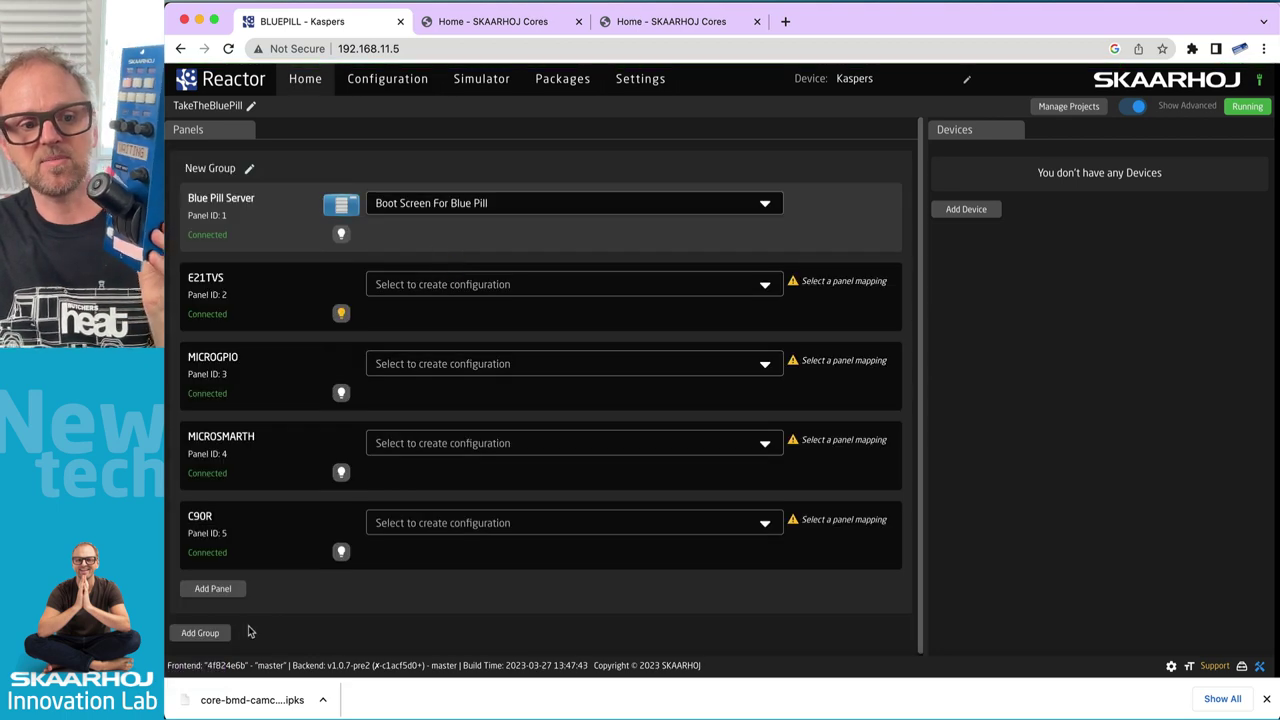
pyautogui.click(212, 597)
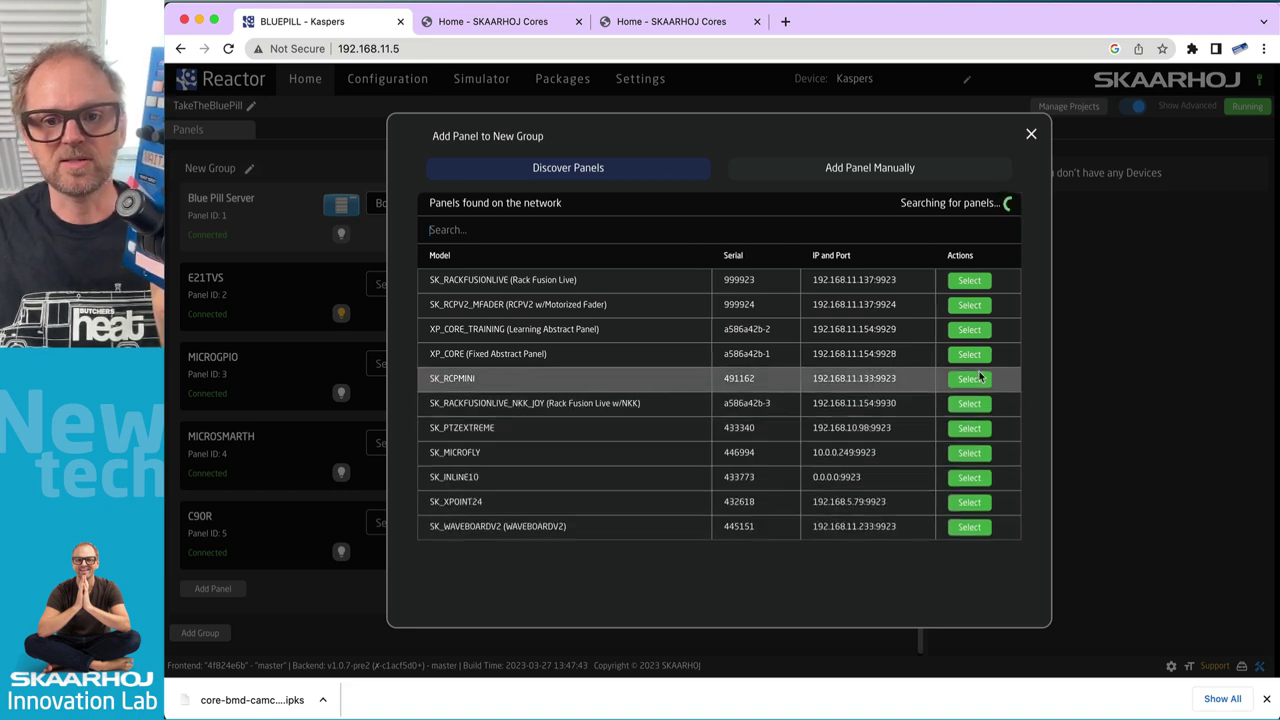
pyautogui.click(973, 380)
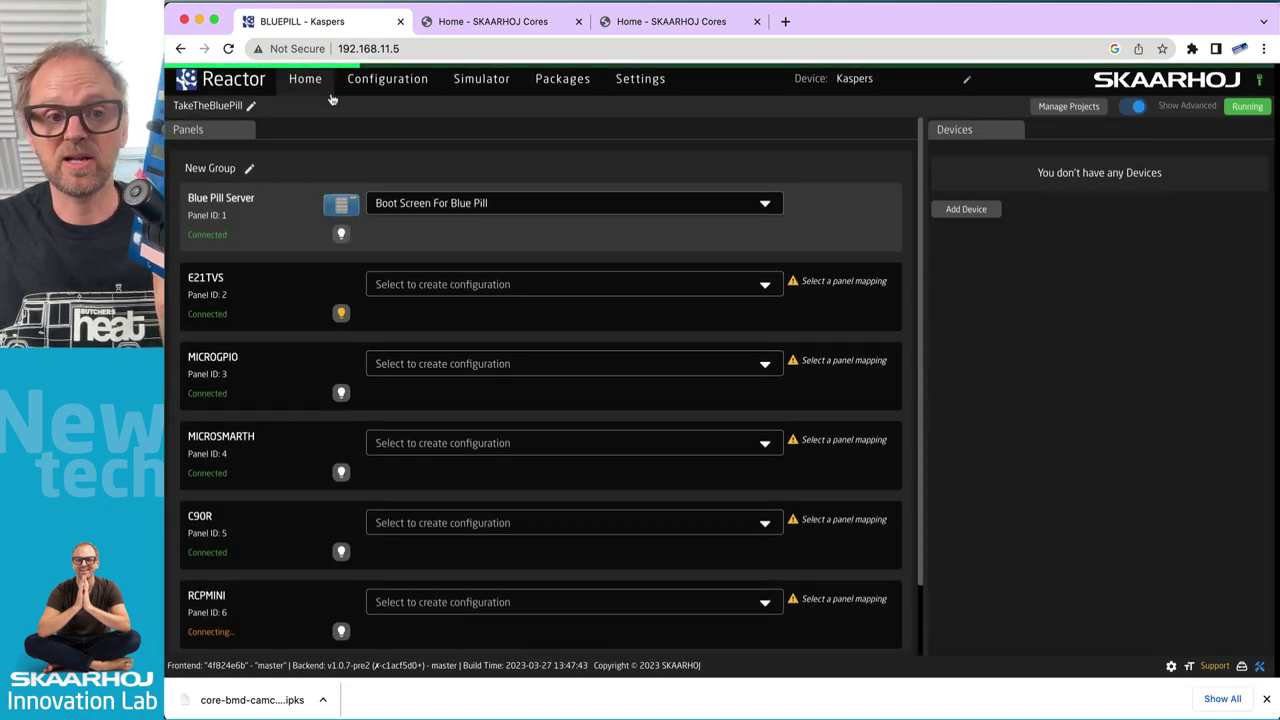
# - Inspect the RCPMINI panel in the controller layout and return to the project's panel overview
pyautogui.click(375, 82)
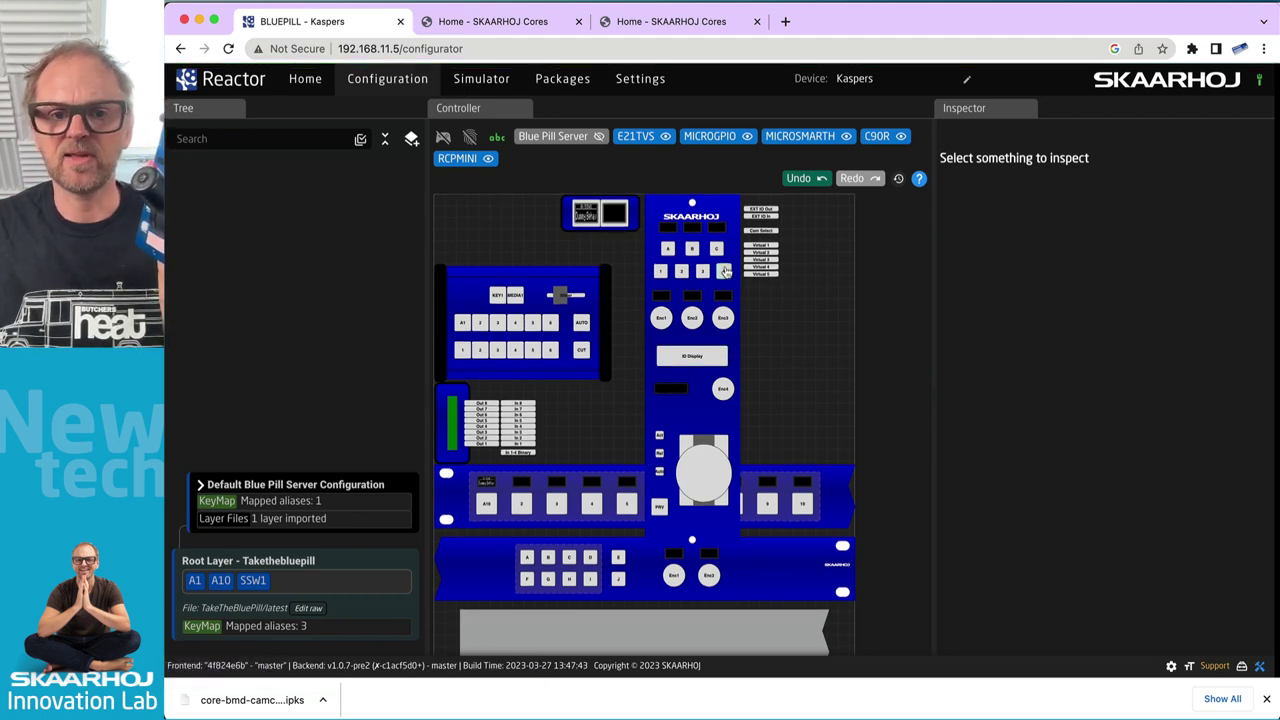
pyautogui.scroll(5, 722, 266)
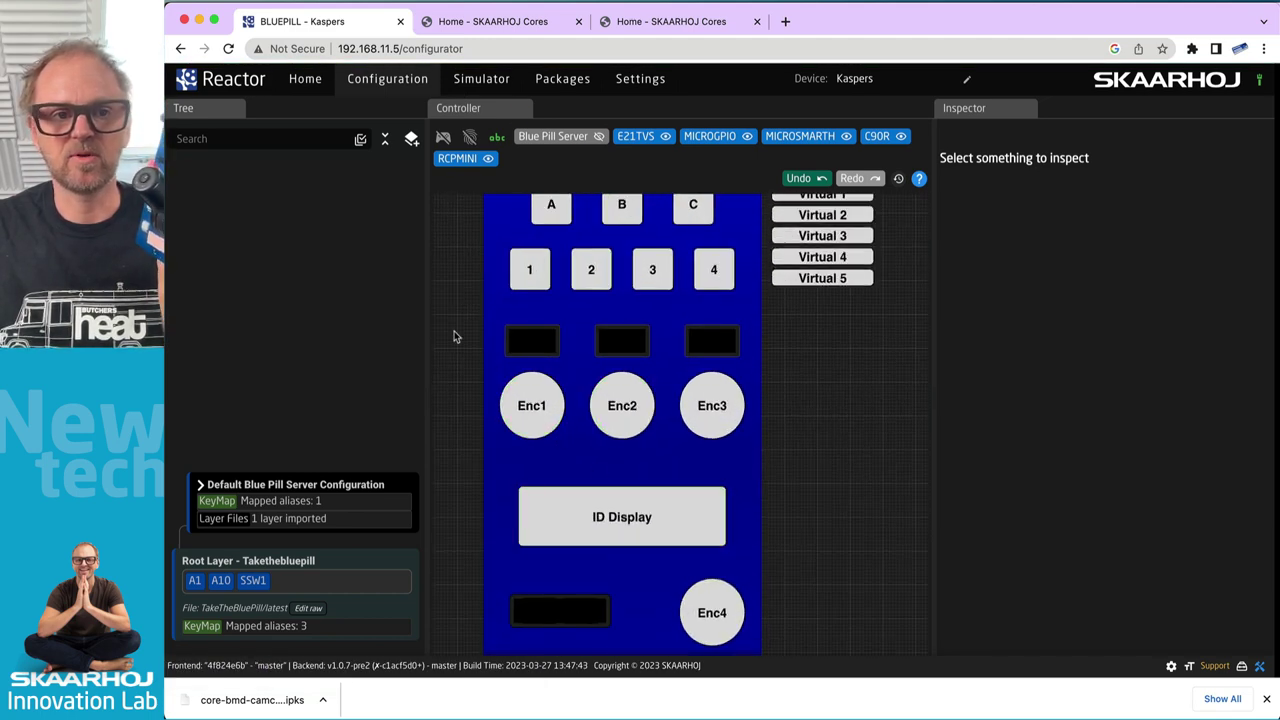
pyautogui.click(305, 79)
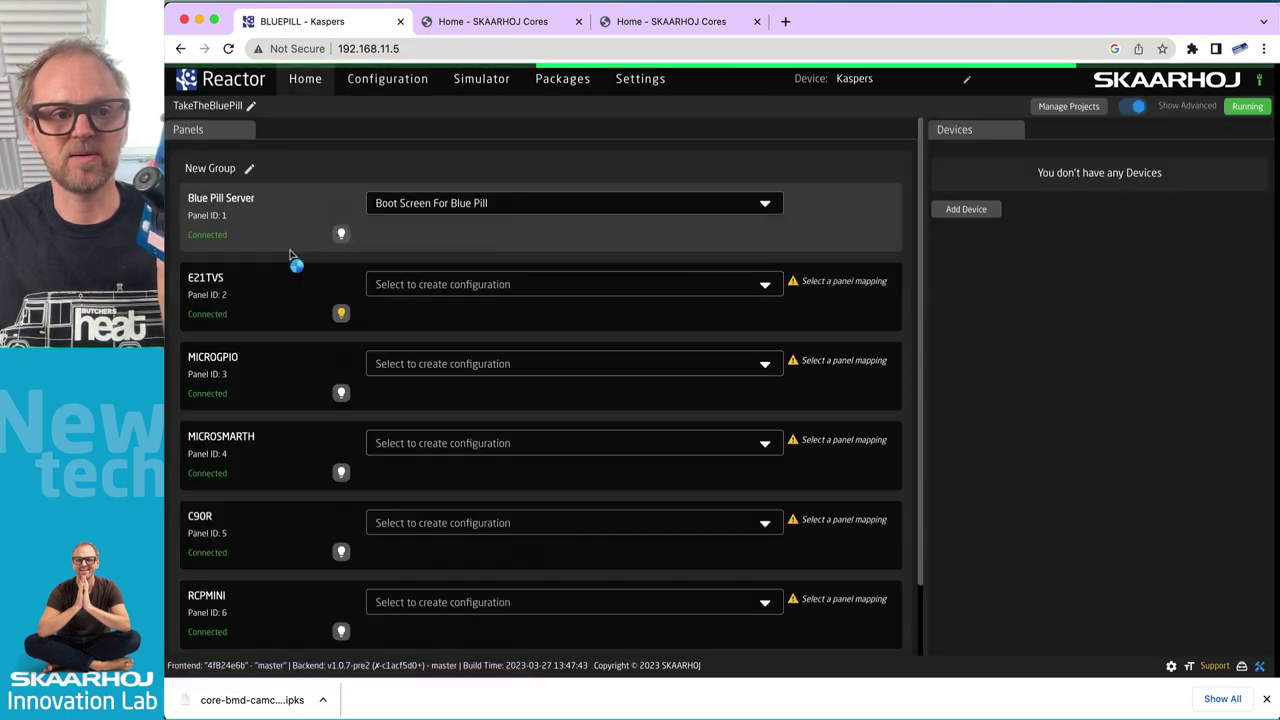
pyautogui.scroll(-2, 323, 343)
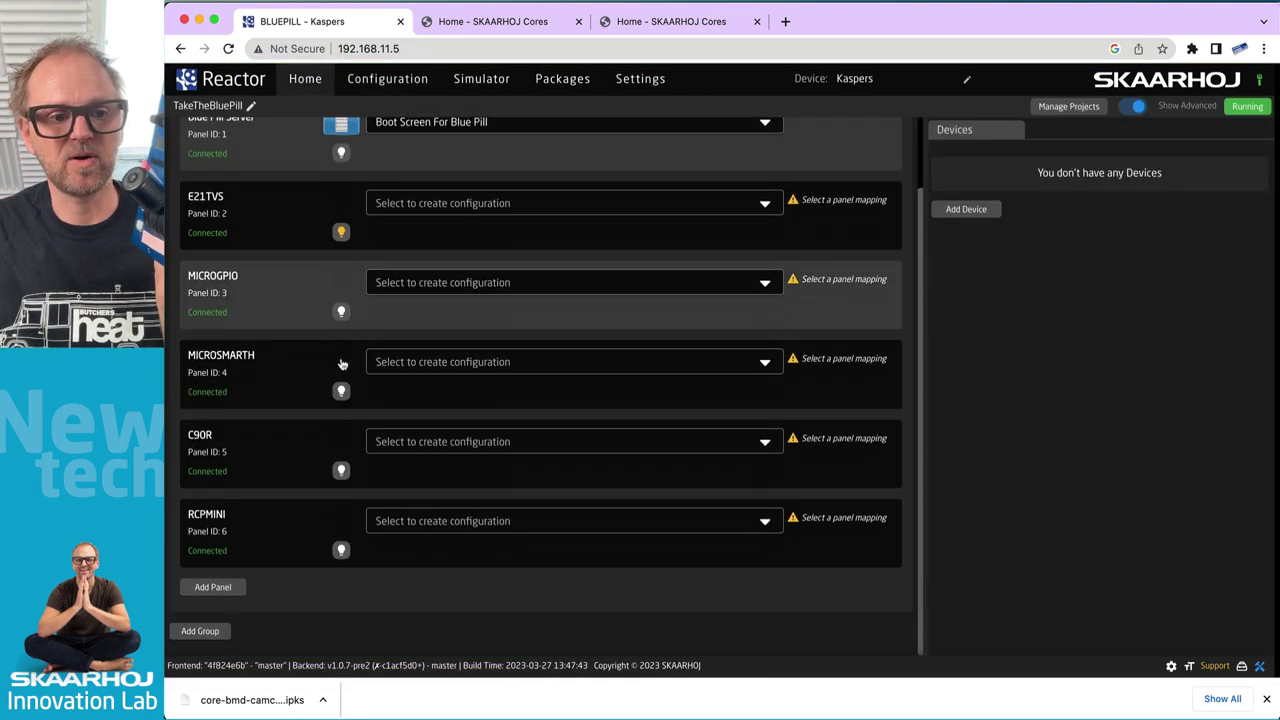
# - Switch on the identify light of the RCPMINI panel in New Group
pyautogui.click(341, 552)
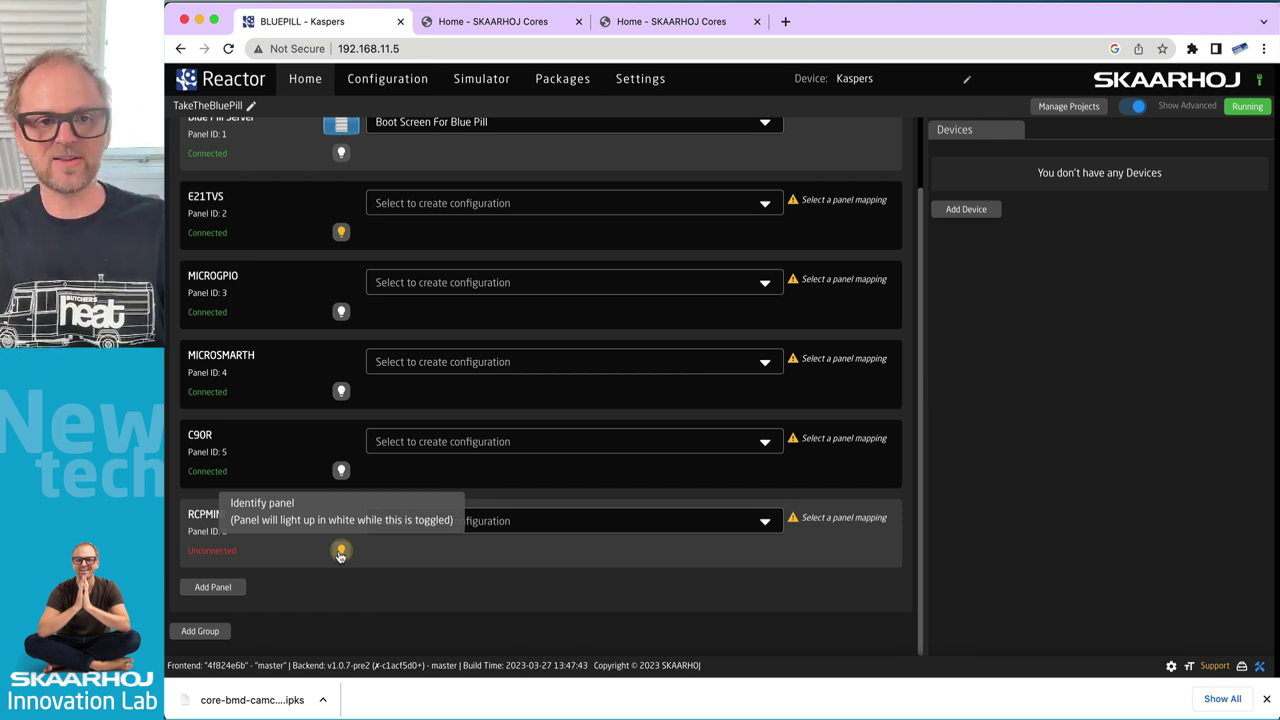
pyautogui.click(340, 551)
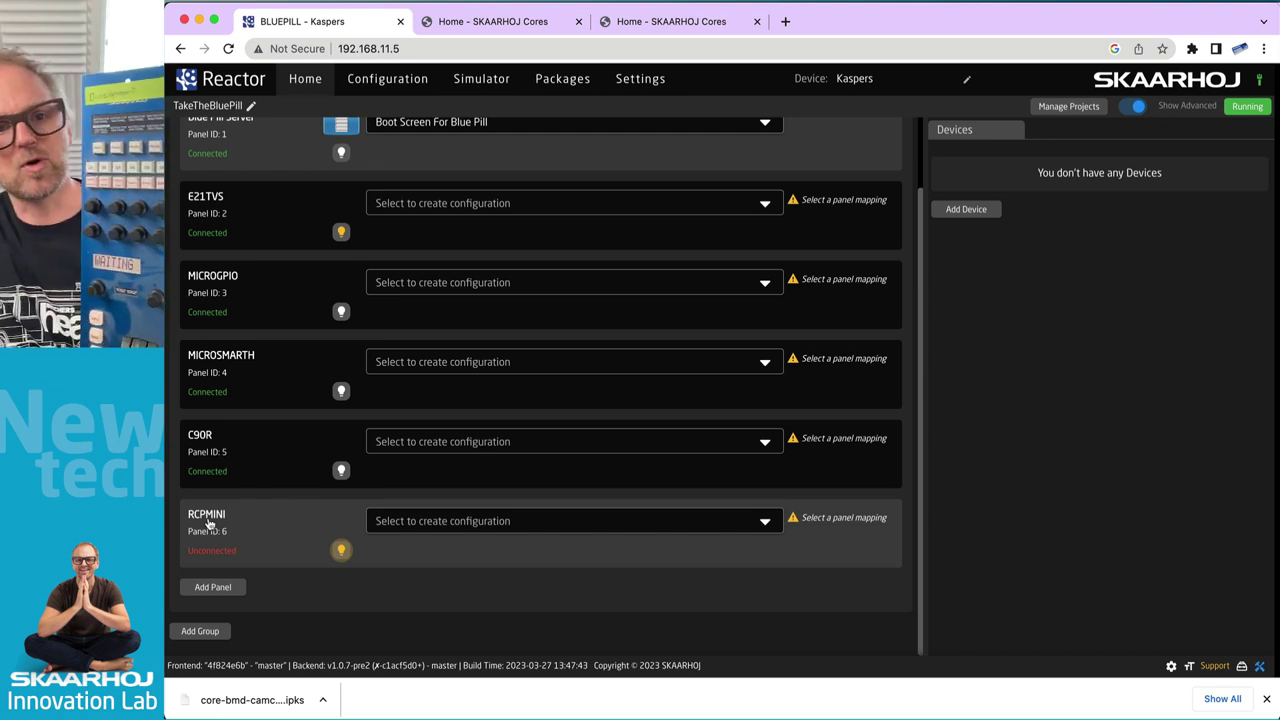
# - Add the discovered SK_RCP panel to New Group and briefly identify it by lighting it up
pyautogui.click(228, 590)
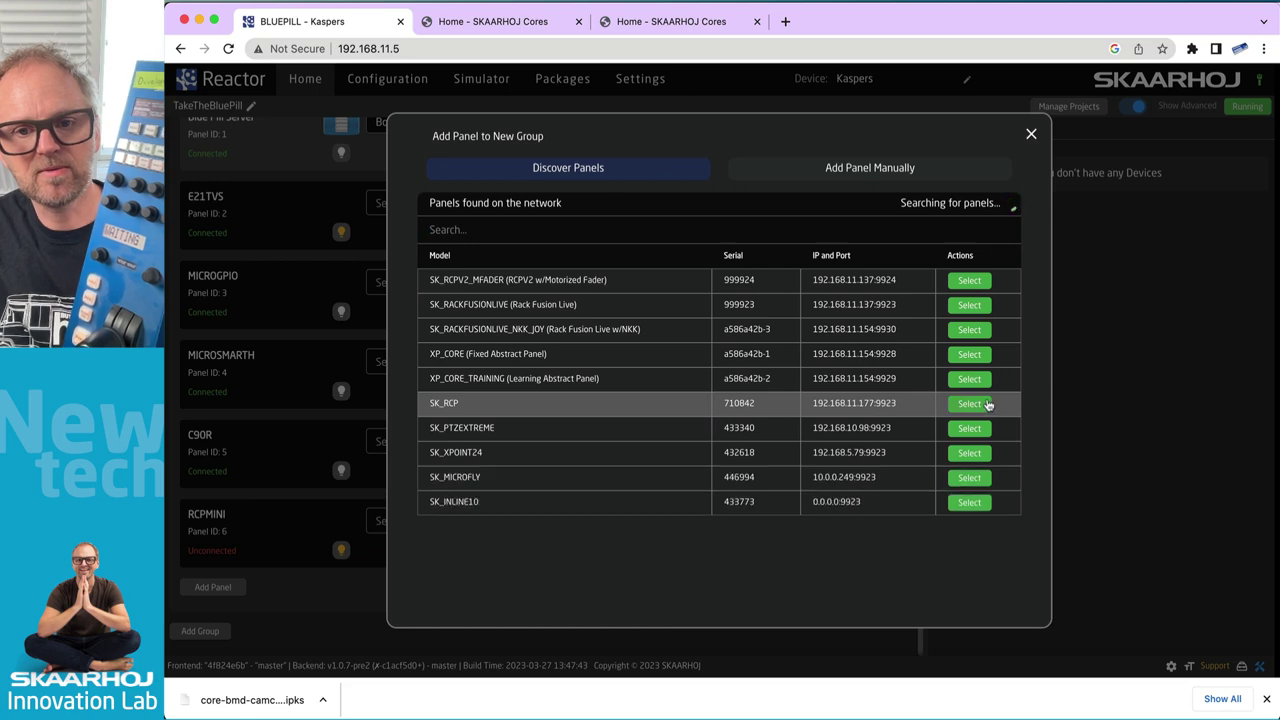
pyautogui.click(984, 403)
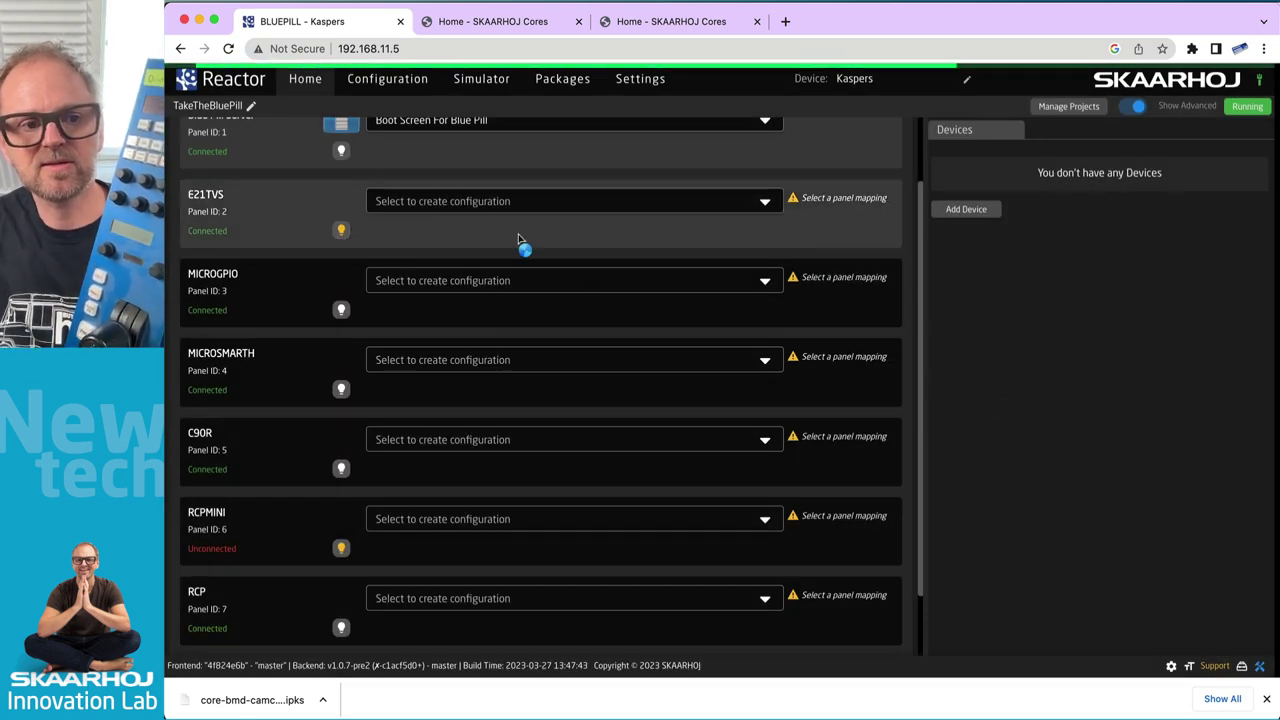
pyautogui.click(340, 629)
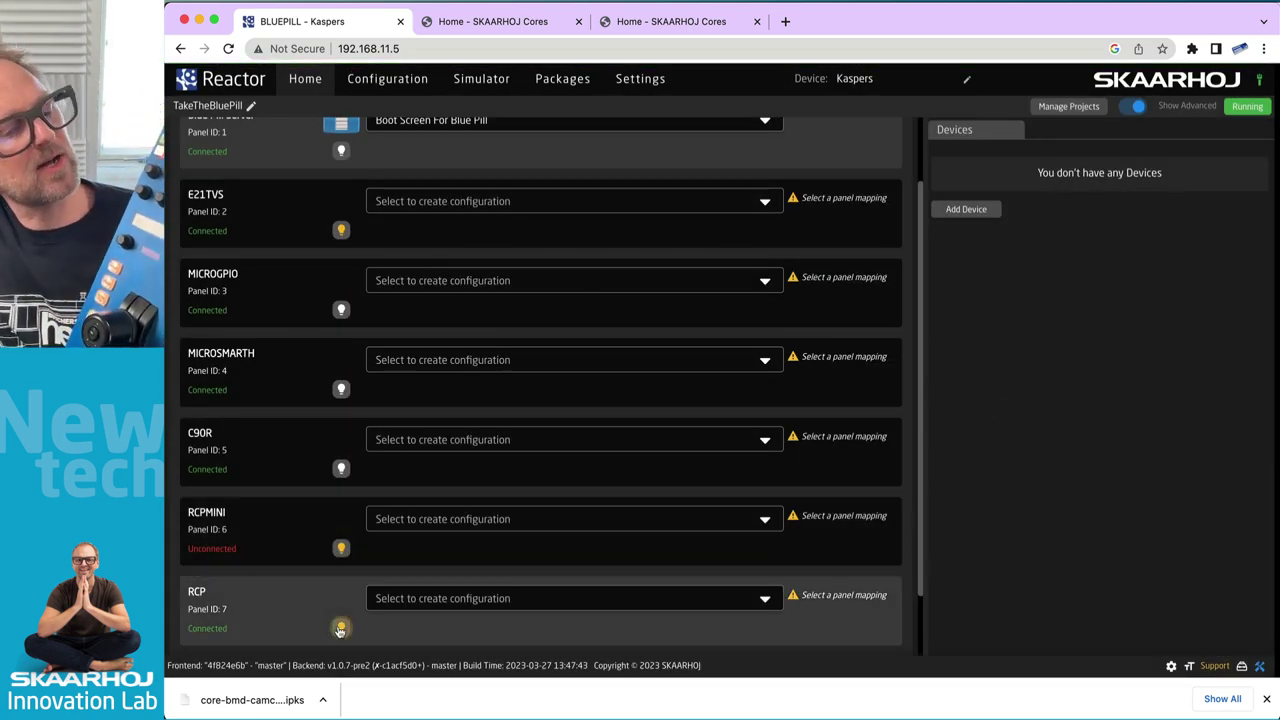
pyautogui.click(340, 629)
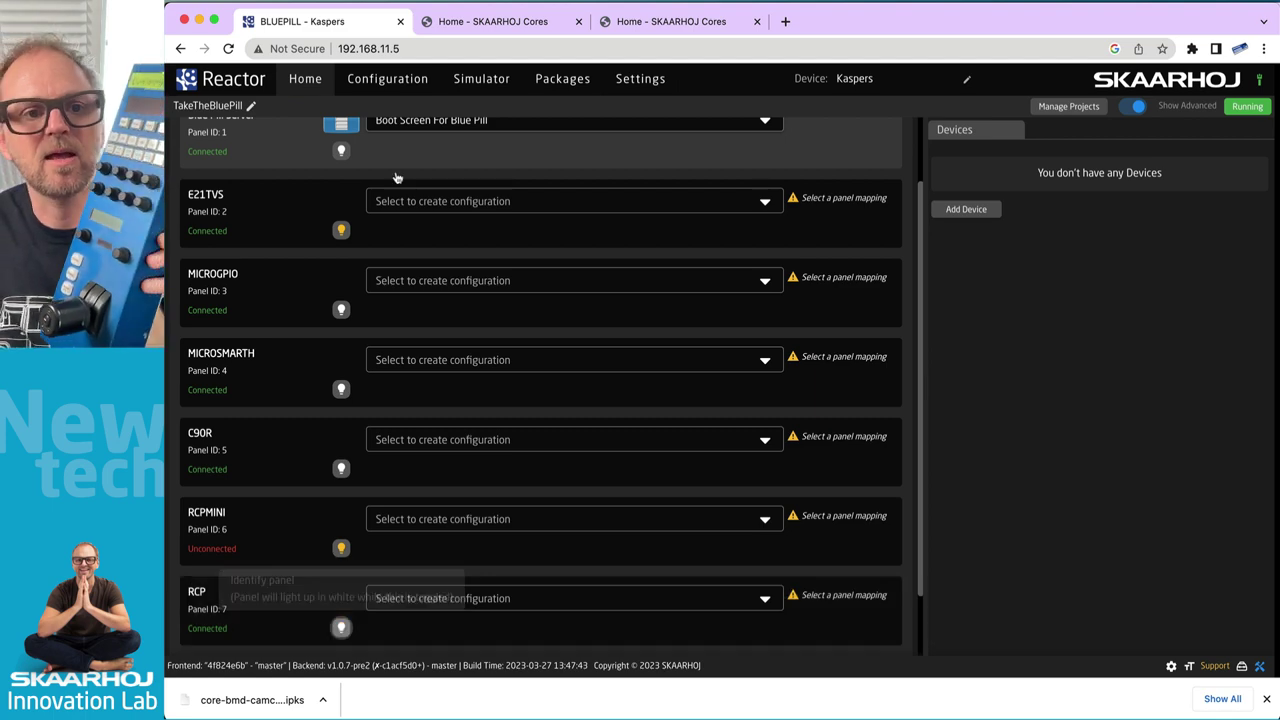
# - Examine the arrangement of all panels in the controller layout and the simulator, and review the project's panel list
pyautogui.click(389, 80)
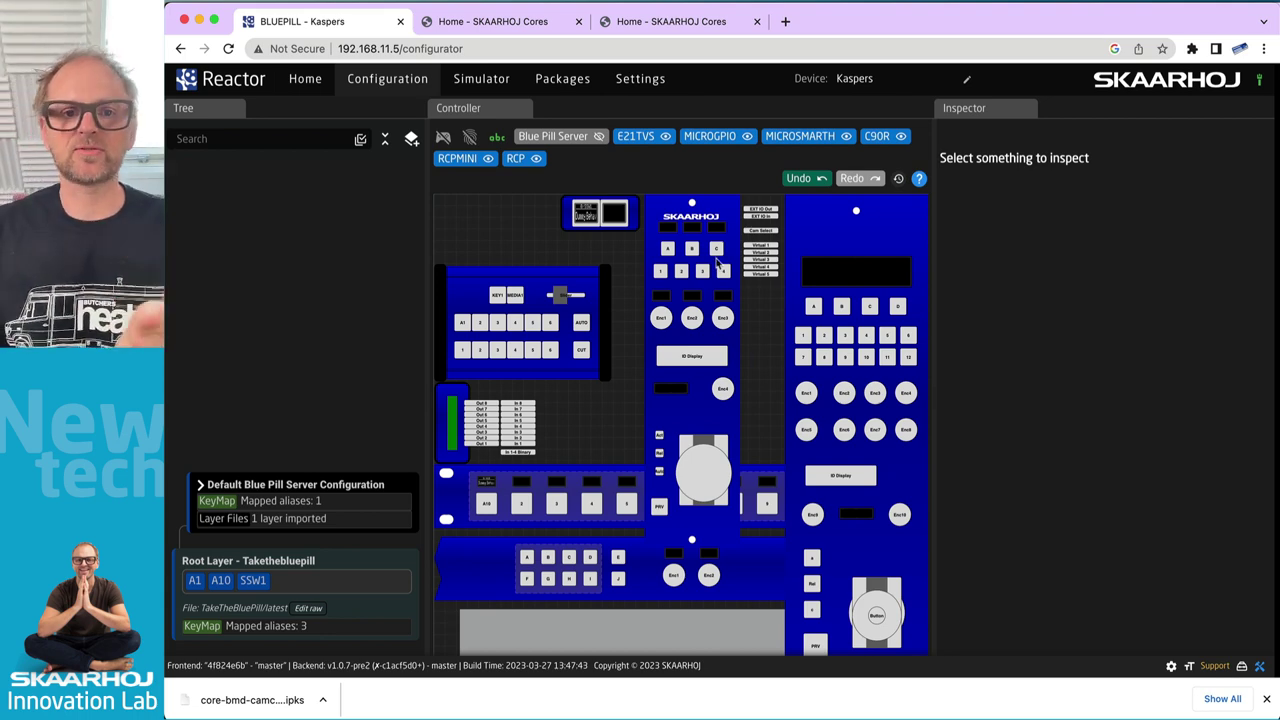
pyautogui.click(508, 83)
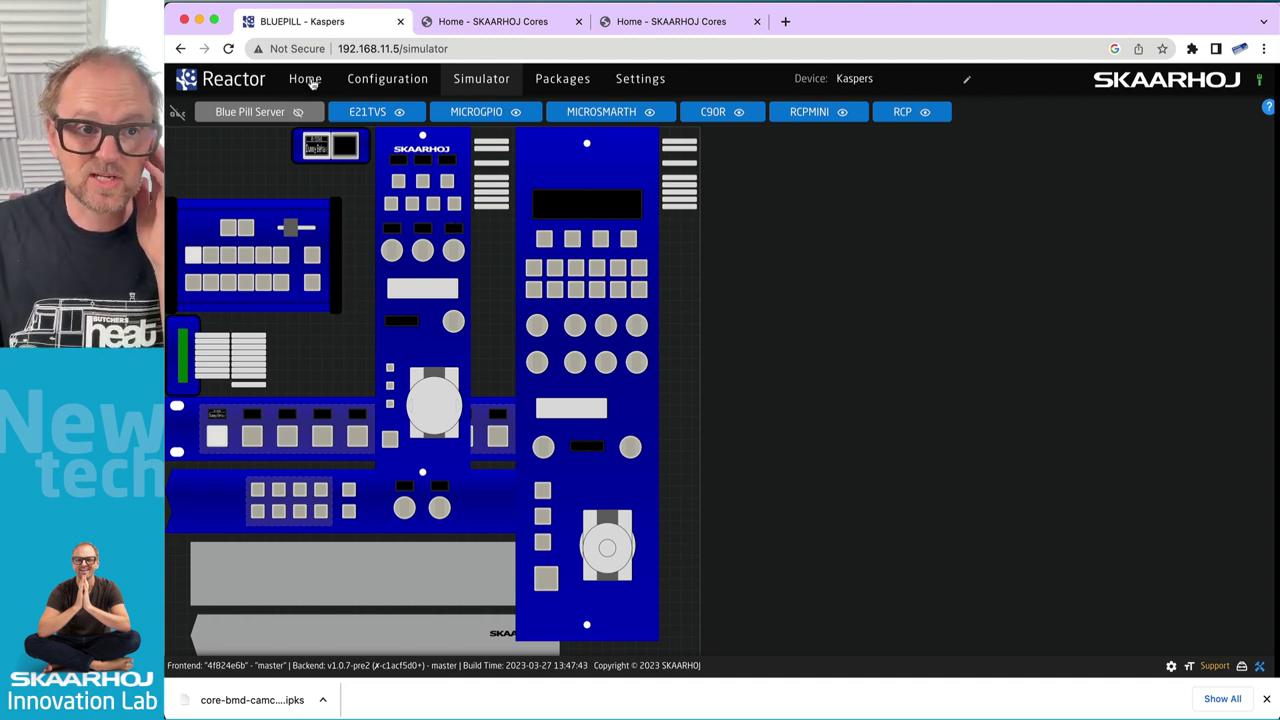
pyautogui.click(310, 80)
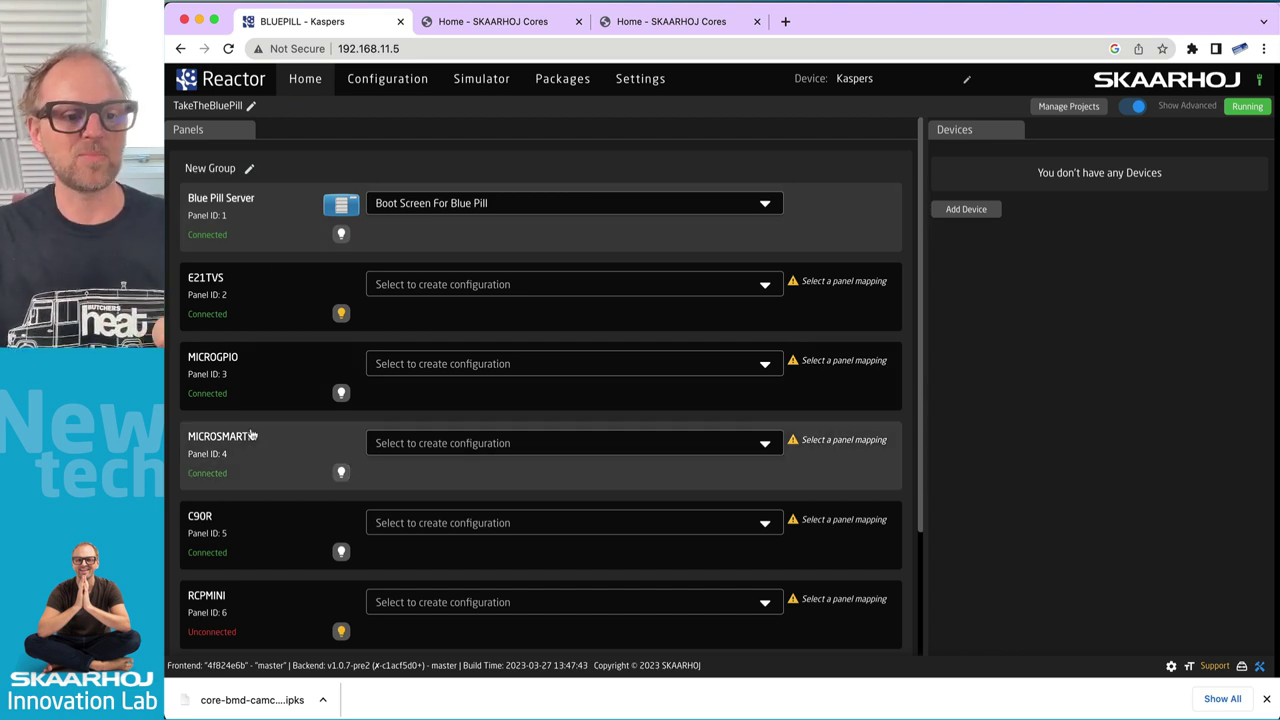
pyautogui.scroll(-3, 290, 514)
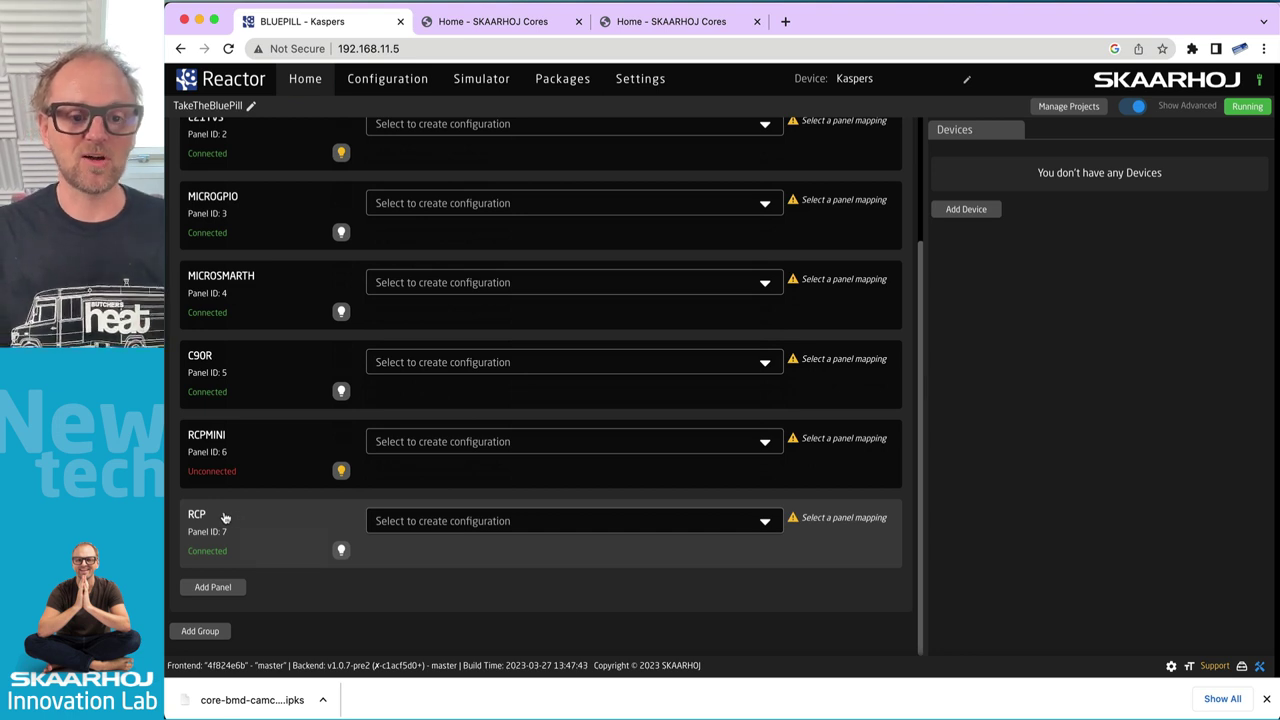
pyautogui.scroll(2, 226, 512)
pyautogui.scroll(-2, 228, 510)
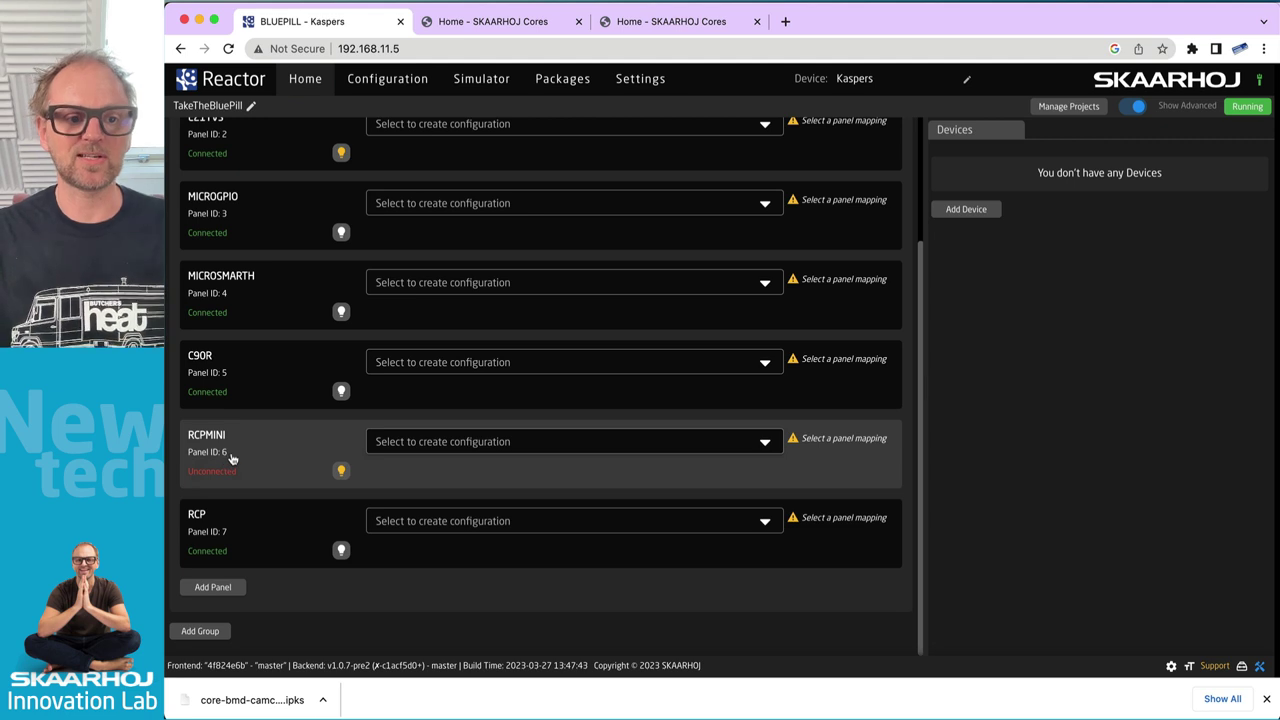
pyautogui.scroll(3, 230, 457)
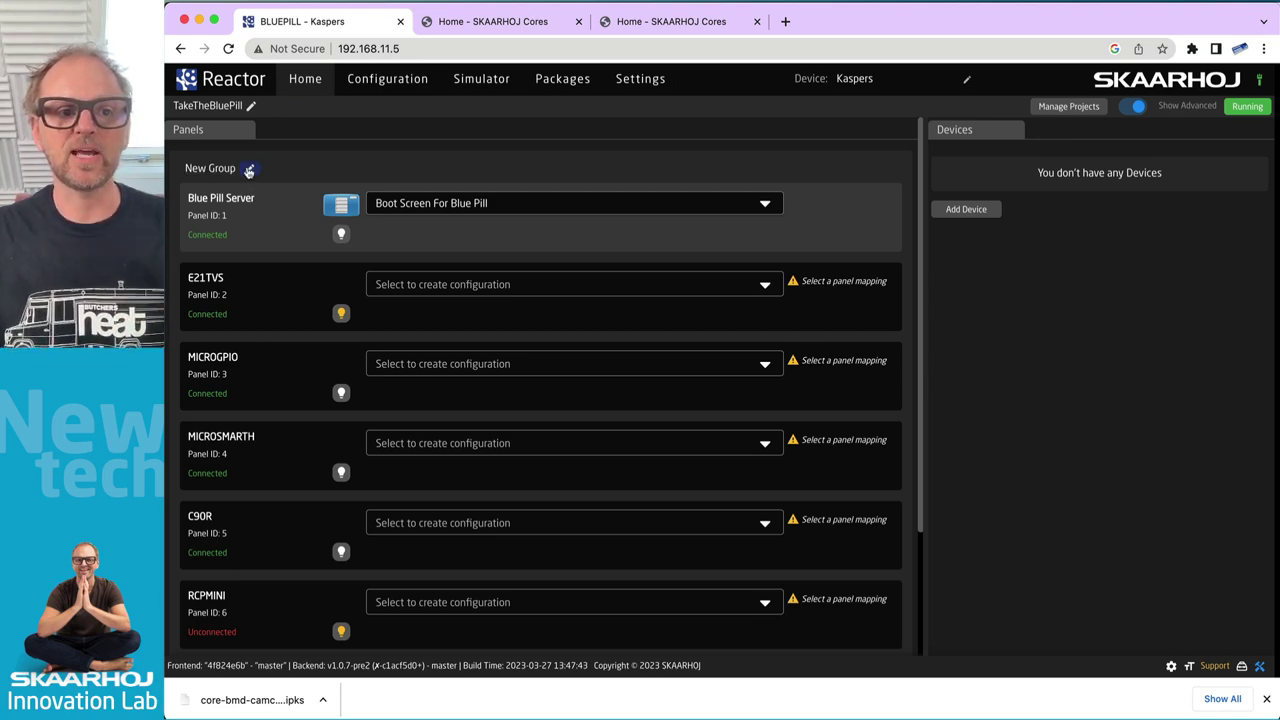
# - In New Group's graphical view, move the RCP to about X 2166, Y 178 with the RCPMINI below it, and try to save the layout
pyautogui.click(249, 170)
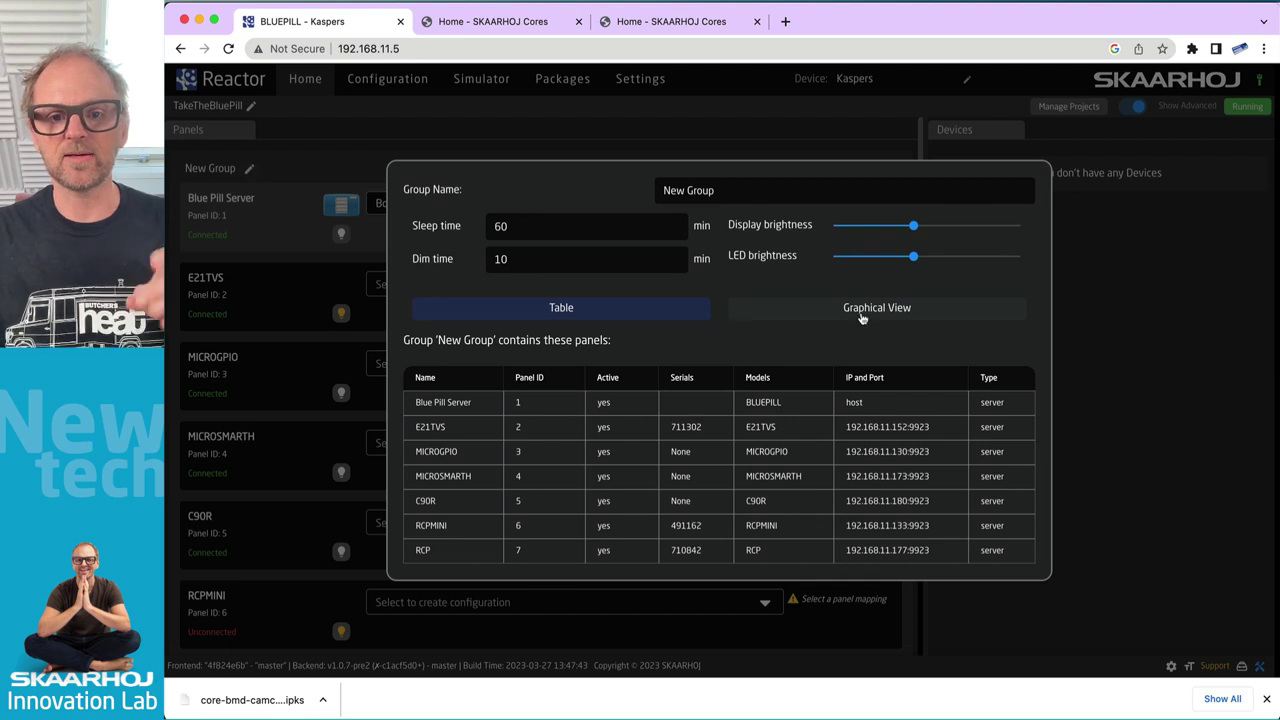
pyautogui.click(868, 310)
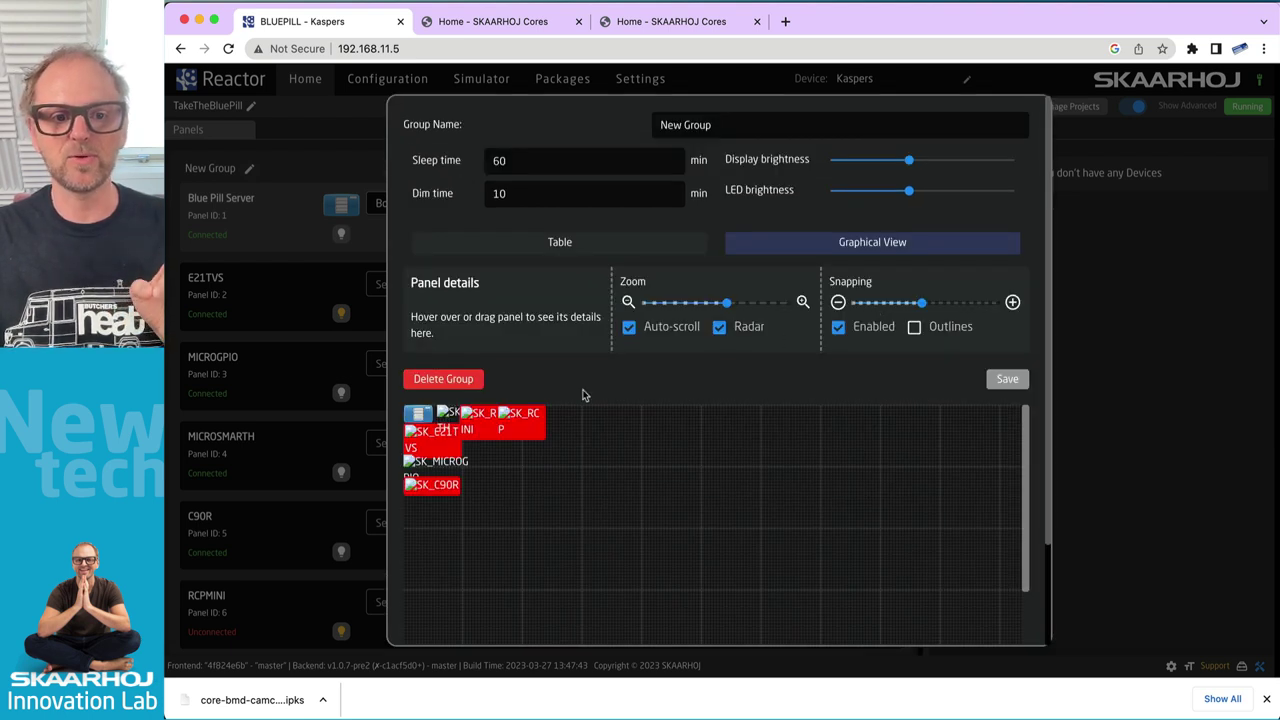
pyautogui.moveTo(517, 413)
pyautogui.moveTo(515, 414); pyautogui.dragTo(605, 494)
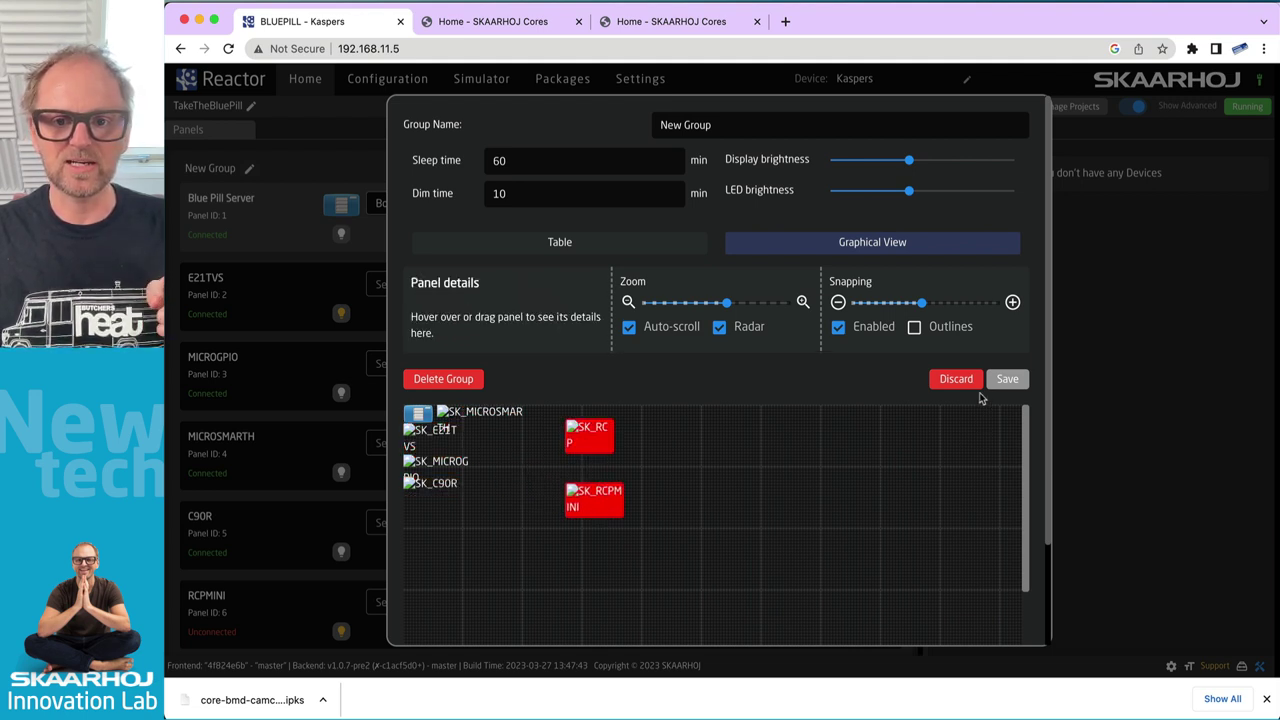
pyautogui.scroll(-5, 863, 417)
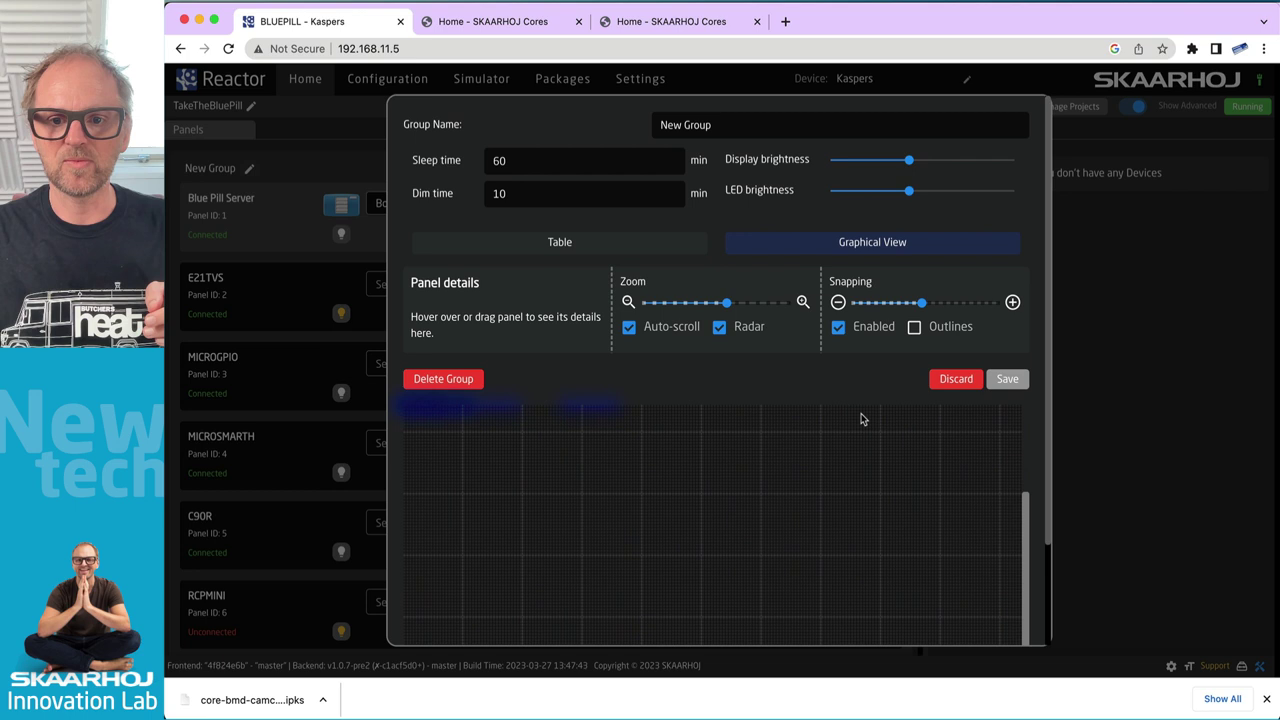
pyautogui.scroll(-2, 1029, 480)
pyautogui.moveTo(1030, 480); pyautogui.dragTo(1021, 345)
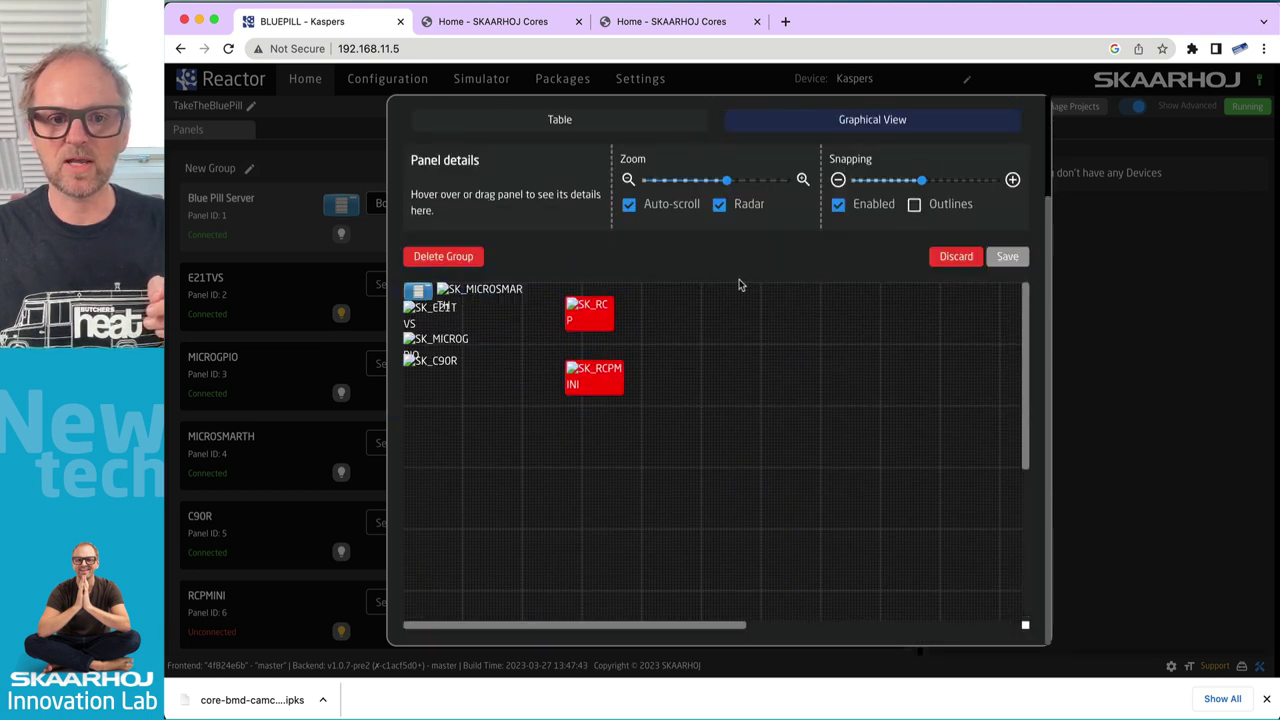
pyautogui.scroll(2, 707, 262)
pyautogui.click(1007, 380)
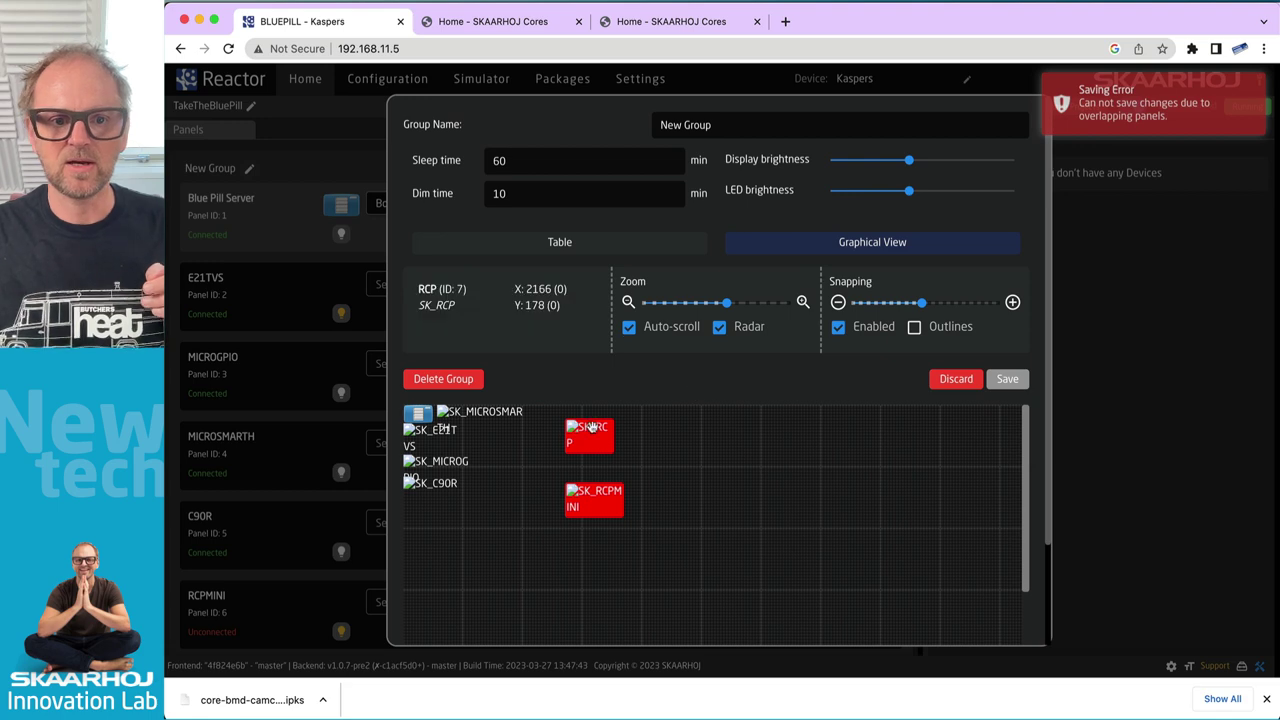
# - Move the RCP panel well to the right of the RCPMINI, save the group layout and check the arrangement in the simulator
pyautogui.moveTo(596, 428); pyautogui.dragTo(842, 434)
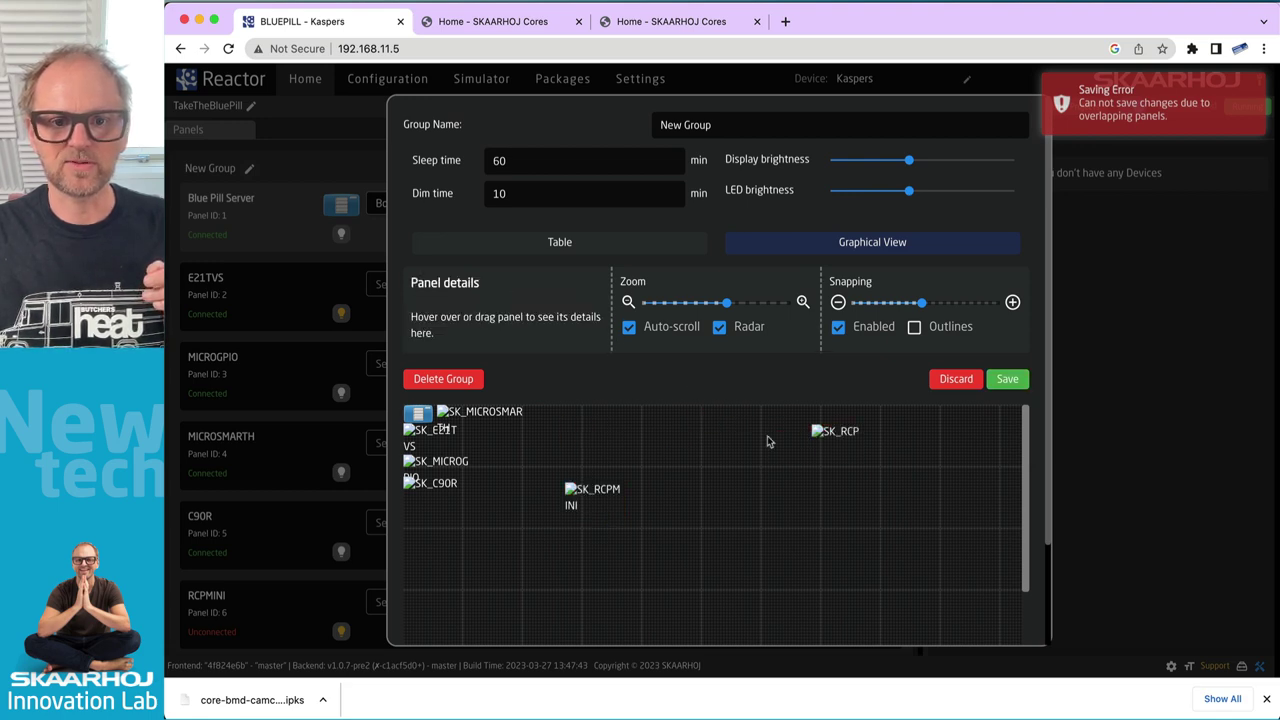
pyautogui.click(1007, 379)
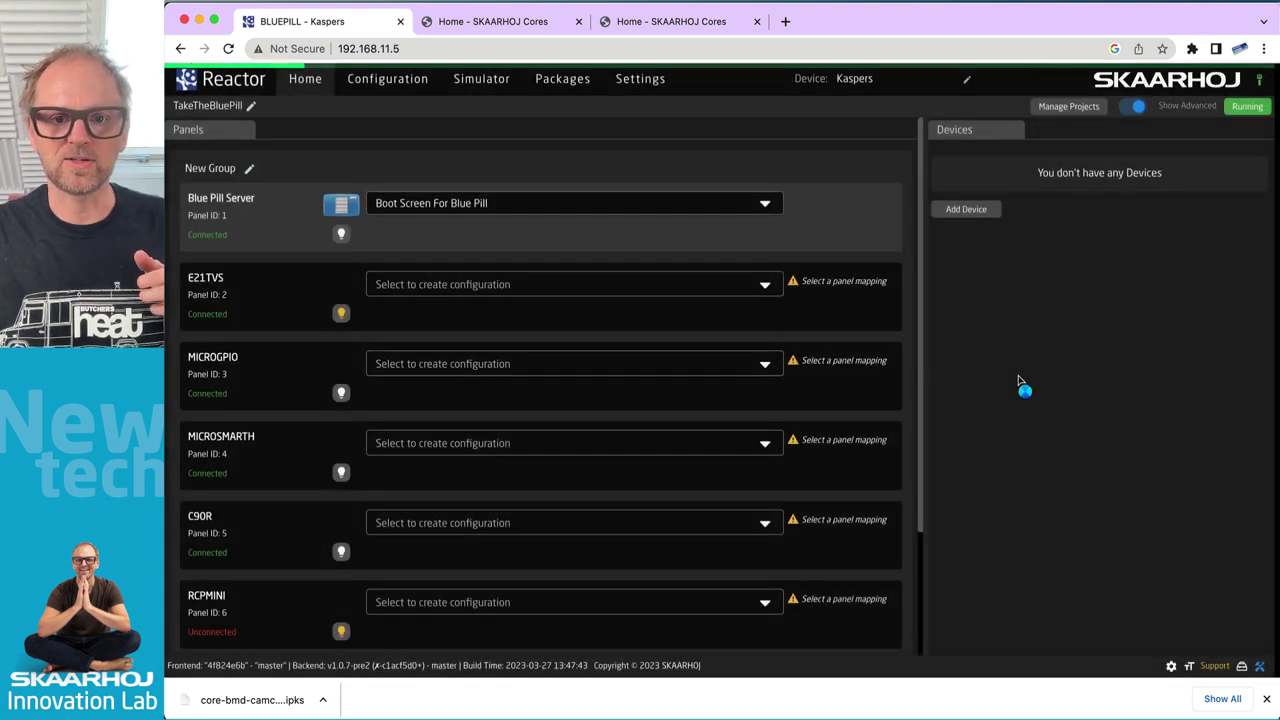
pyautogui.click(501, 83)
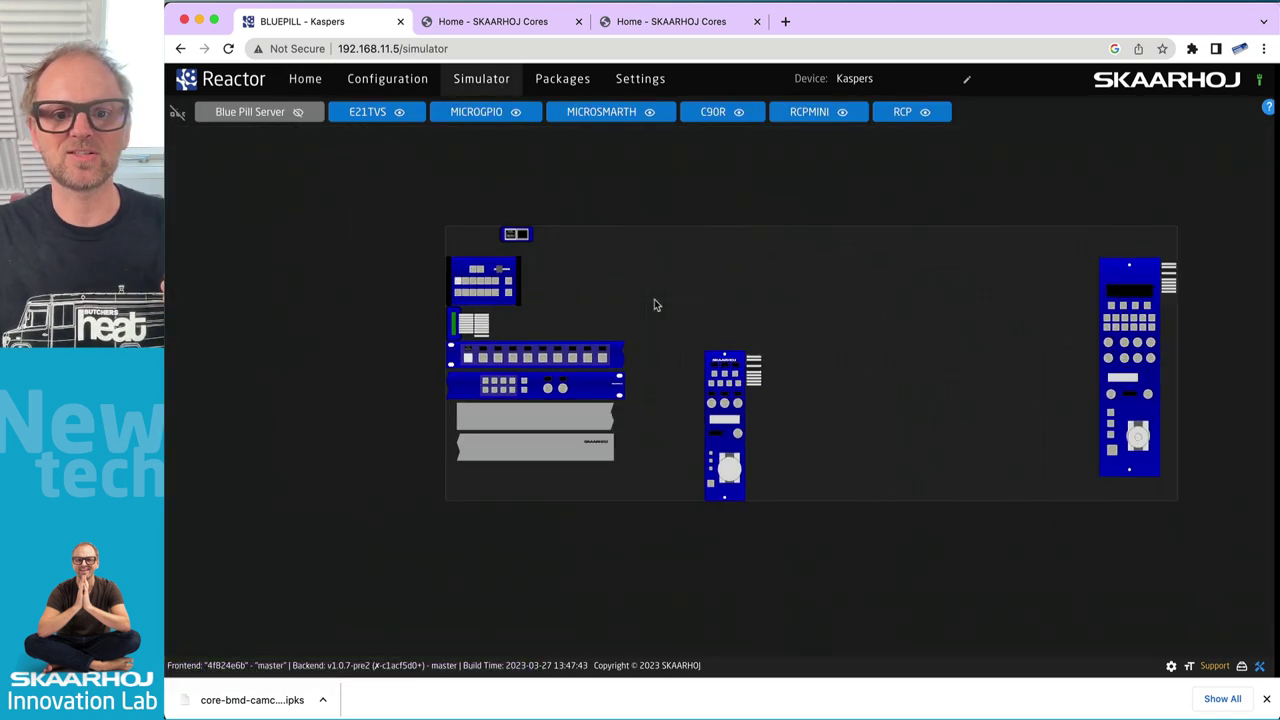